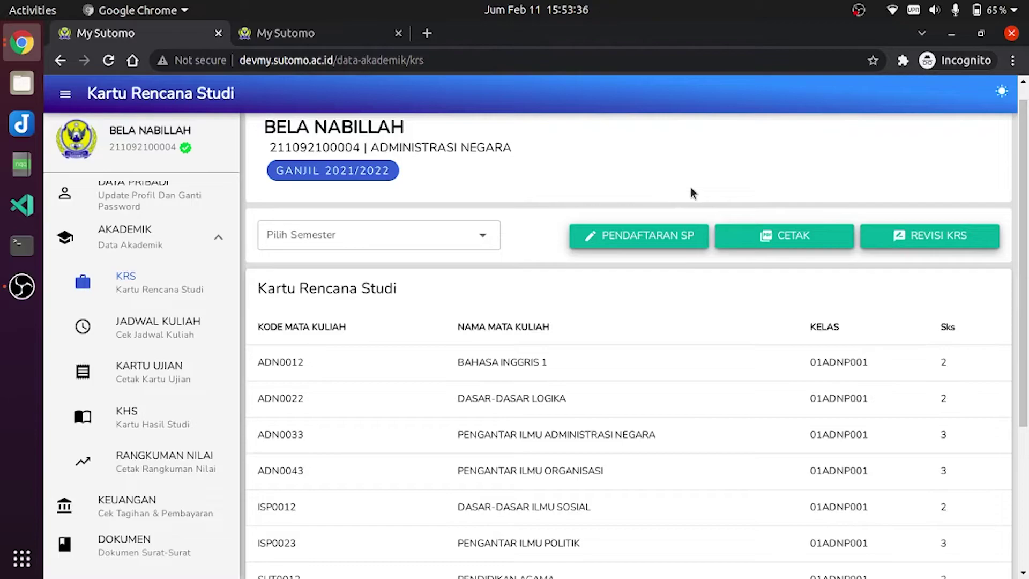
Print the Kartu Rencana Studi to PDF and open the downloaded file to review its course list and signature block.
scroll(729, 336, down, 1)
scroll(729, 336, up, 1)
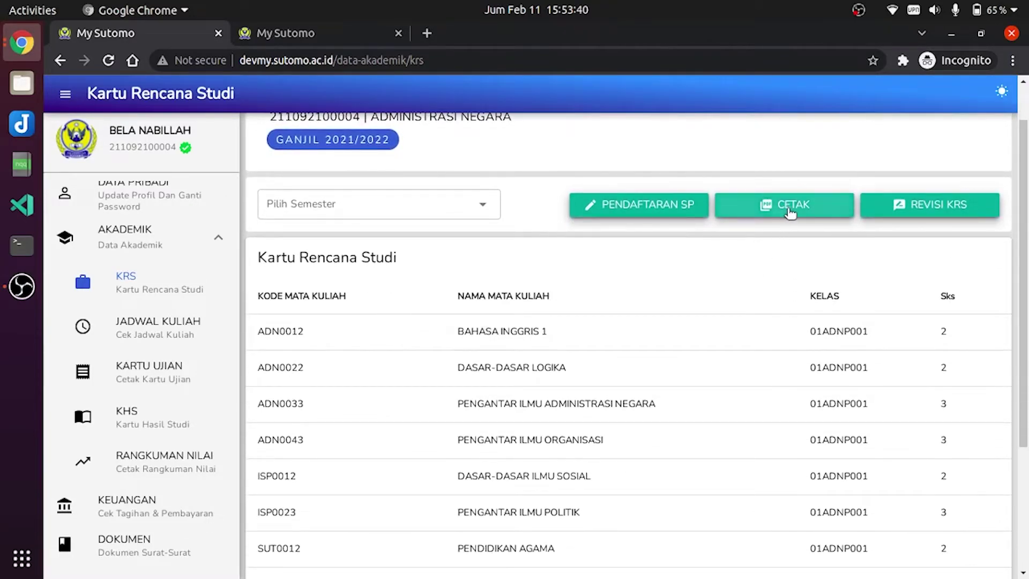
click(788, 211)
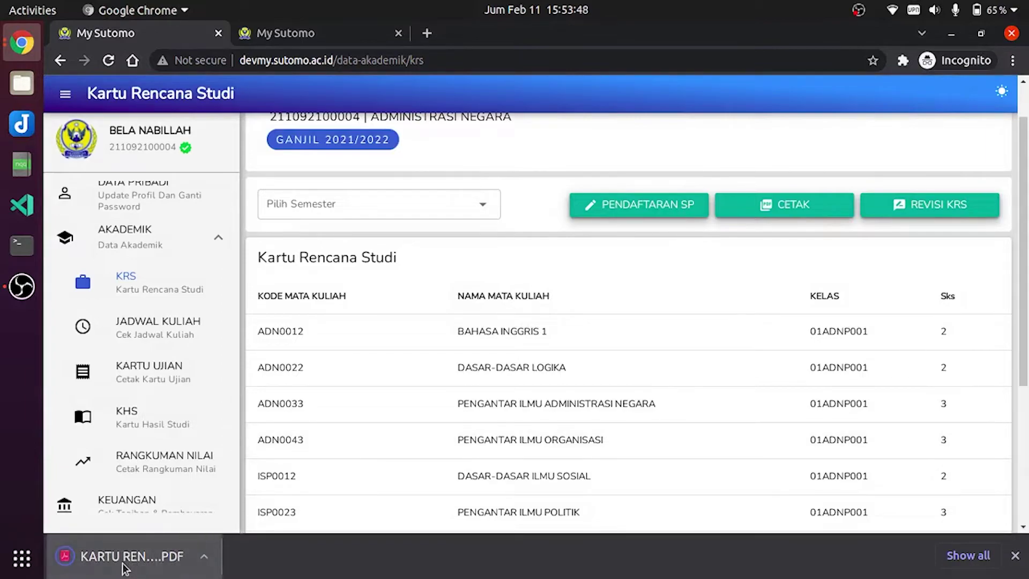
click(182, 576)
scroll(487, 447, down, 3)
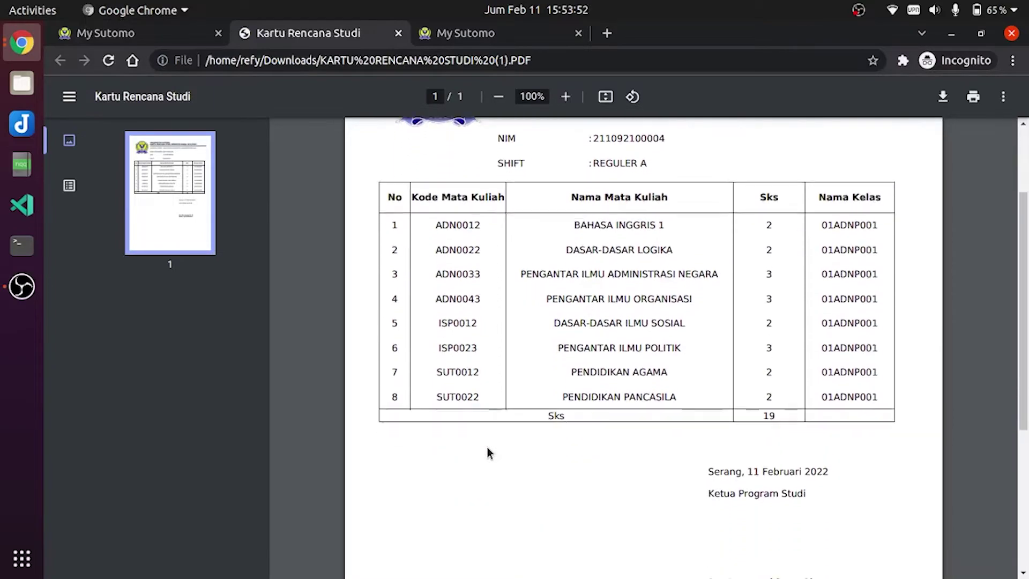
scroll(487, 447, up, 3)
scroll(487, 447, down, 4)
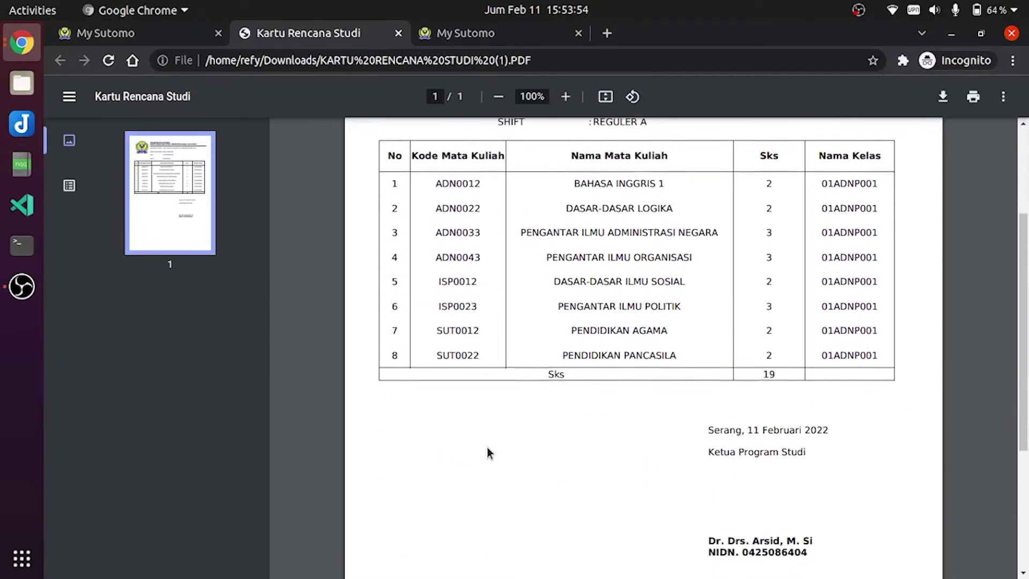
scroll(487, 453, up, 3)
scroll(487, 453, down, 1)
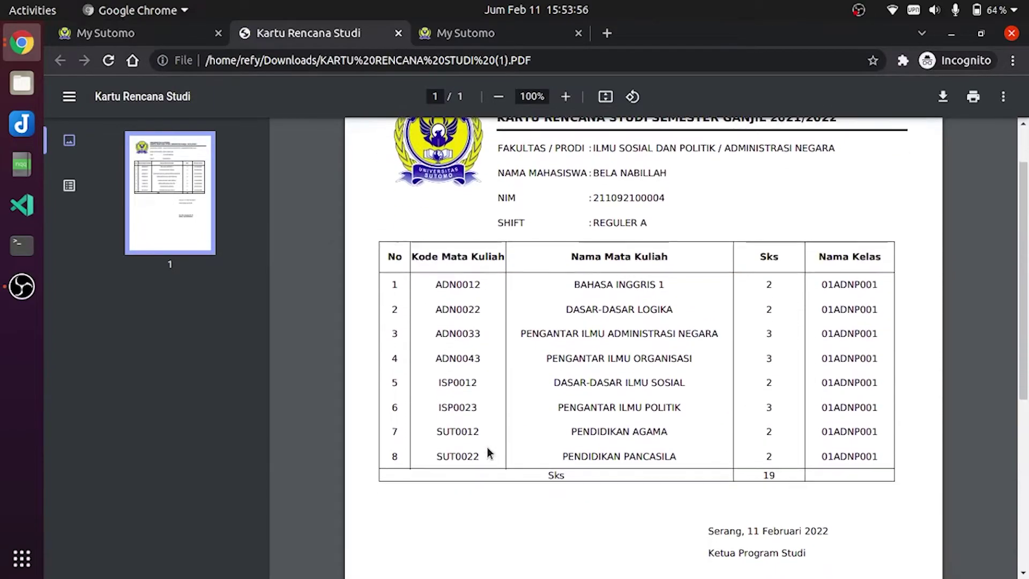
Return to the student portal, open the Jadwal Kuliah page and examine the class schedule table.
click(133, 41)
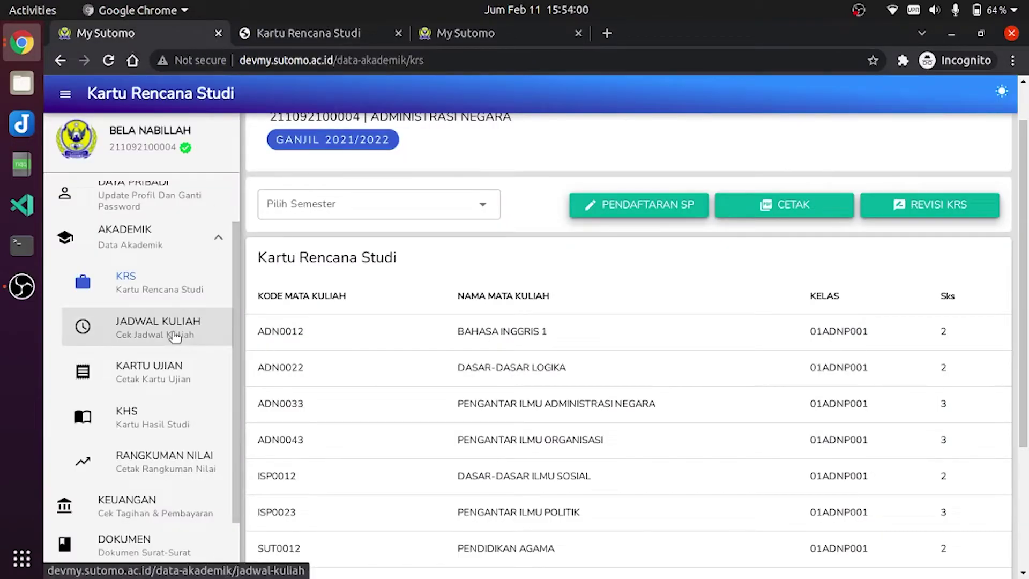
click(175, 335)
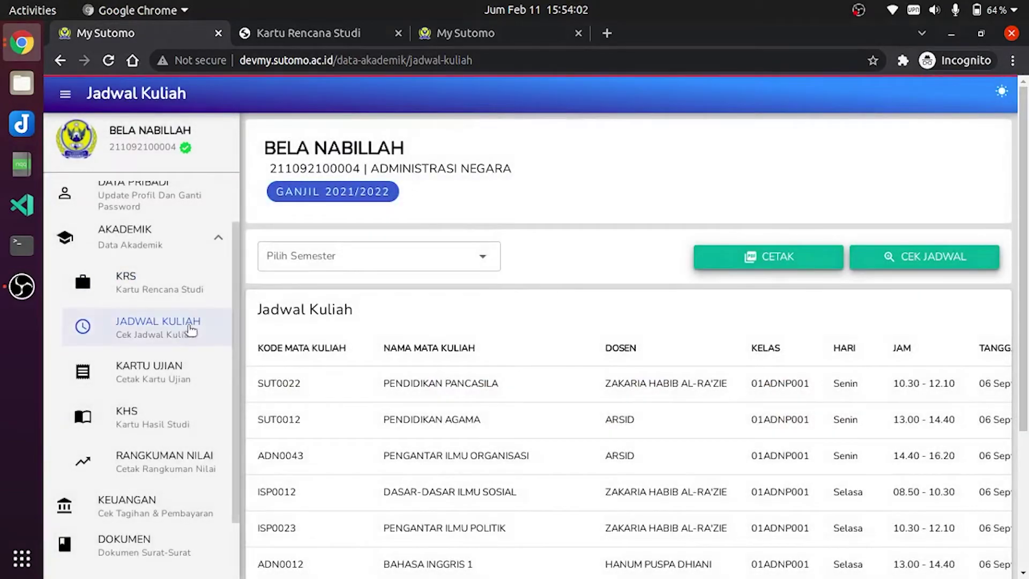
scroll(422, 384, down, 2)
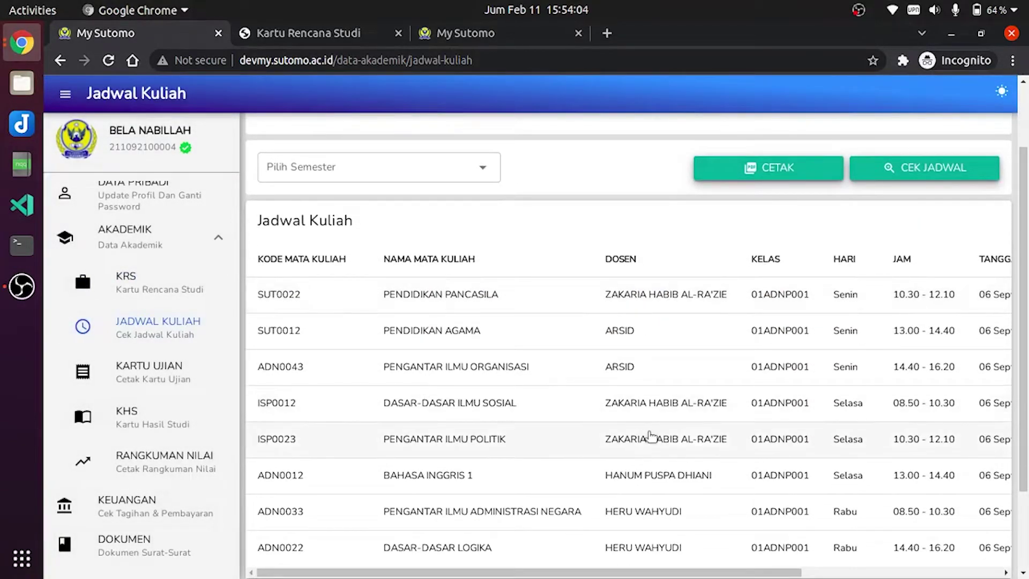
scroll(651, 437, right, 3)
scroll(650, 437, left, 3)
scroll(640, 259, up, 1)
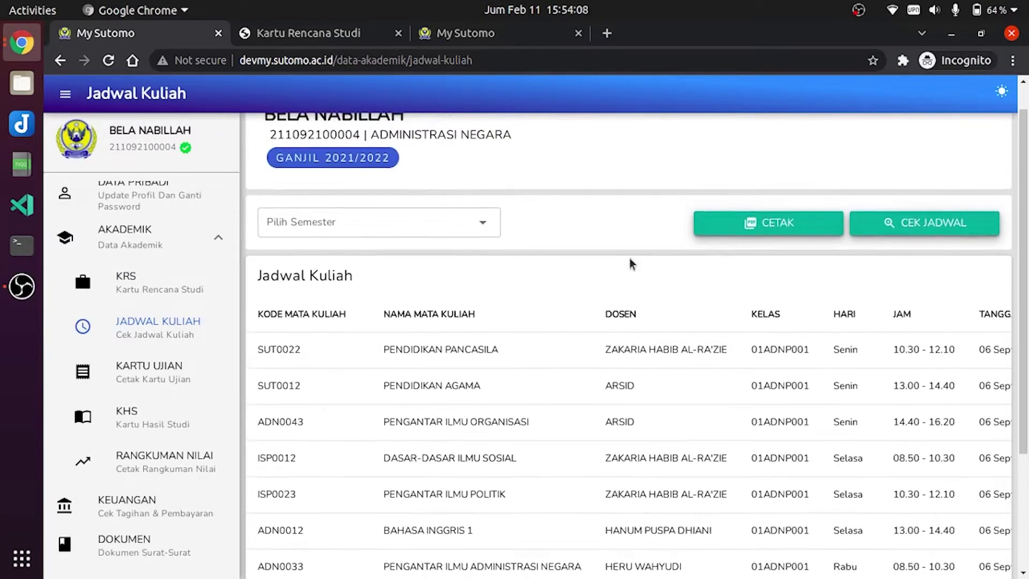
scroll(622, 288, down, 2)
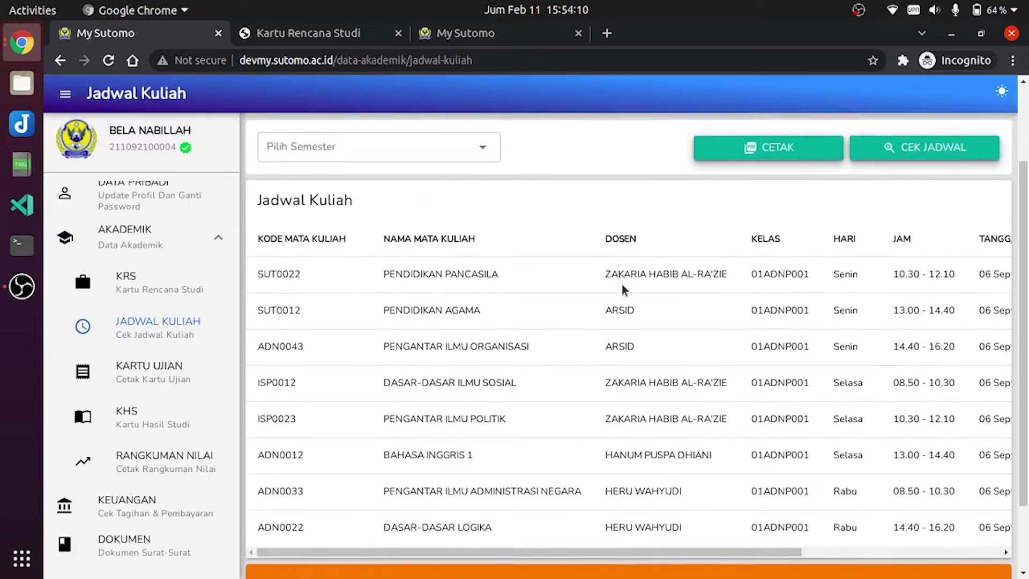
scroll(622, 284, up, 1)
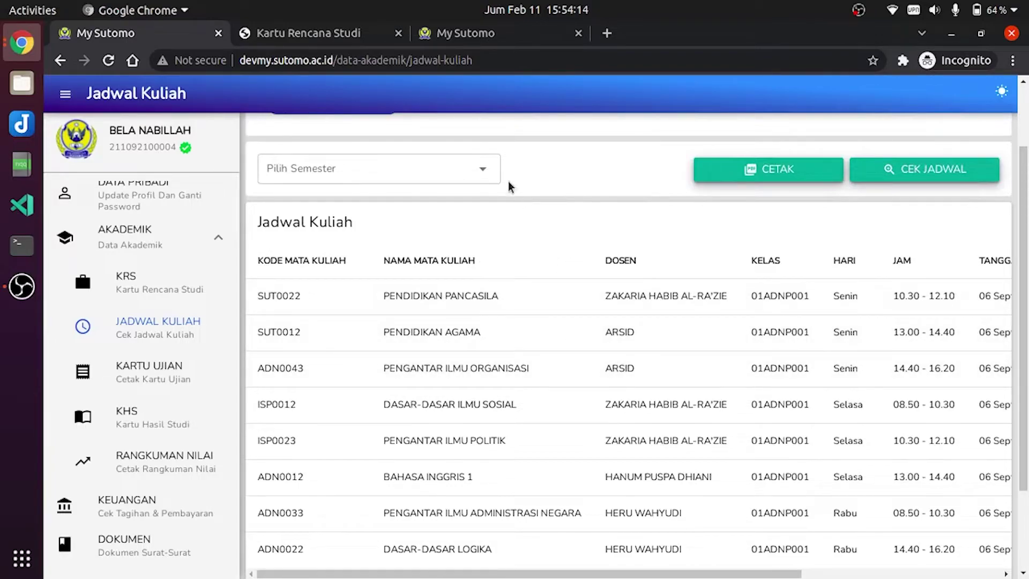
View the semester choices for Jadwal Kuliah and inspect the schedule's start date, end date and room columns.
click(477, 173)
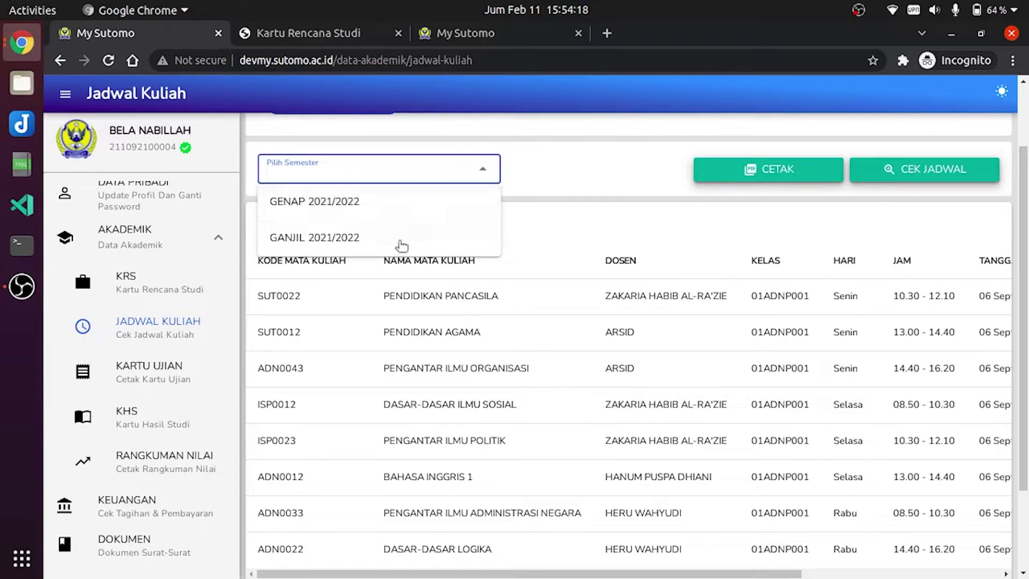
click(583, 157)
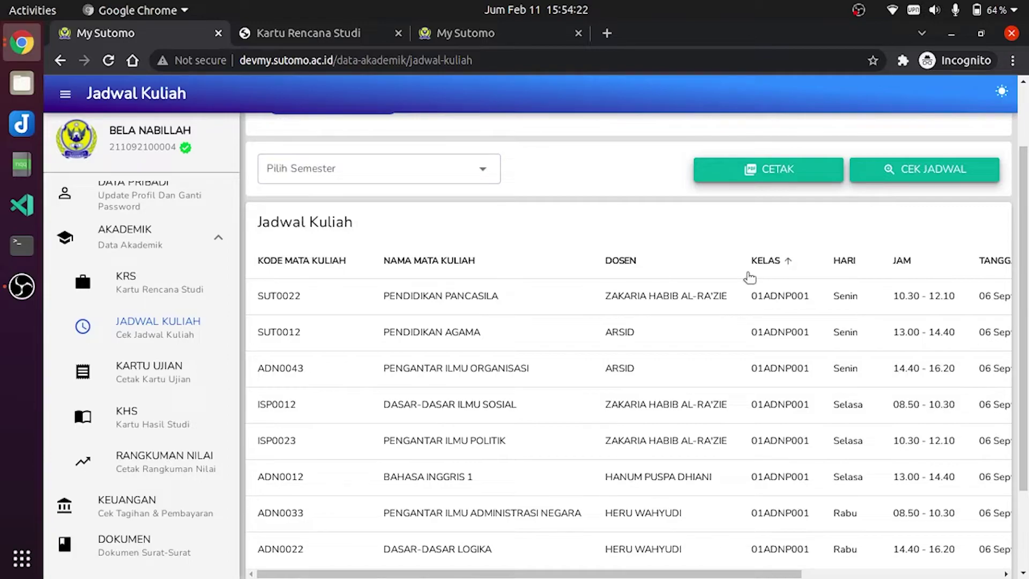
scroll(750, 277, right, 5)
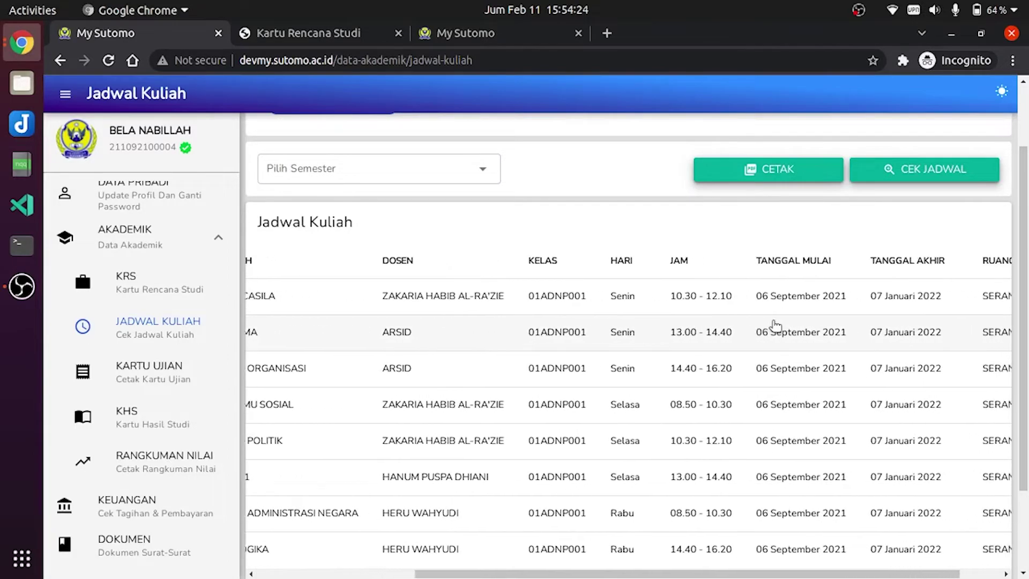
scroll(775, 325, right, 1)
scroll(775, 325, left, 6)
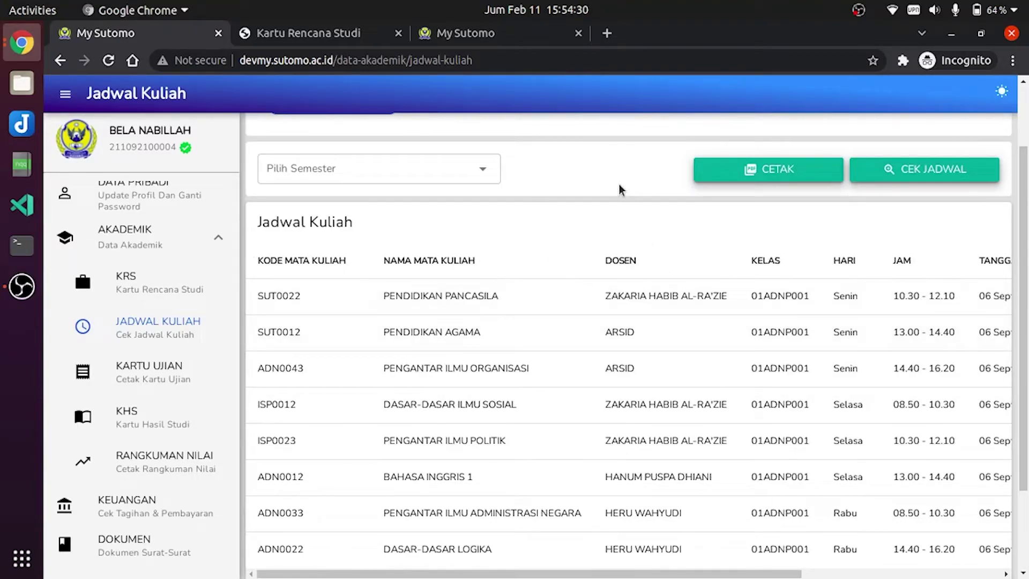
Print the Jadwal Kuliah to PDF and open the downloaded file to review the schedule.
scroll(654, 219, up, 2)
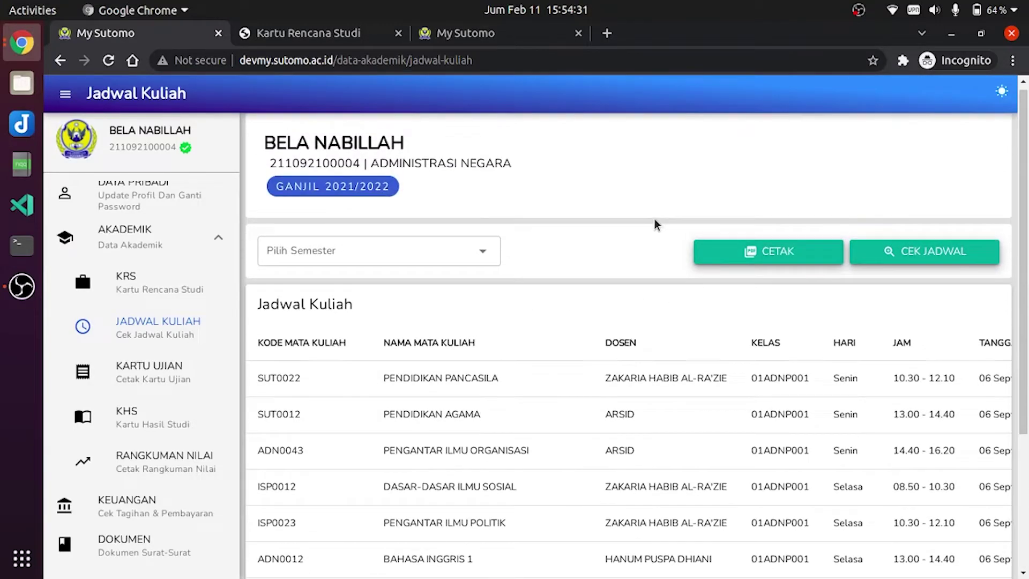
click(756, 261)
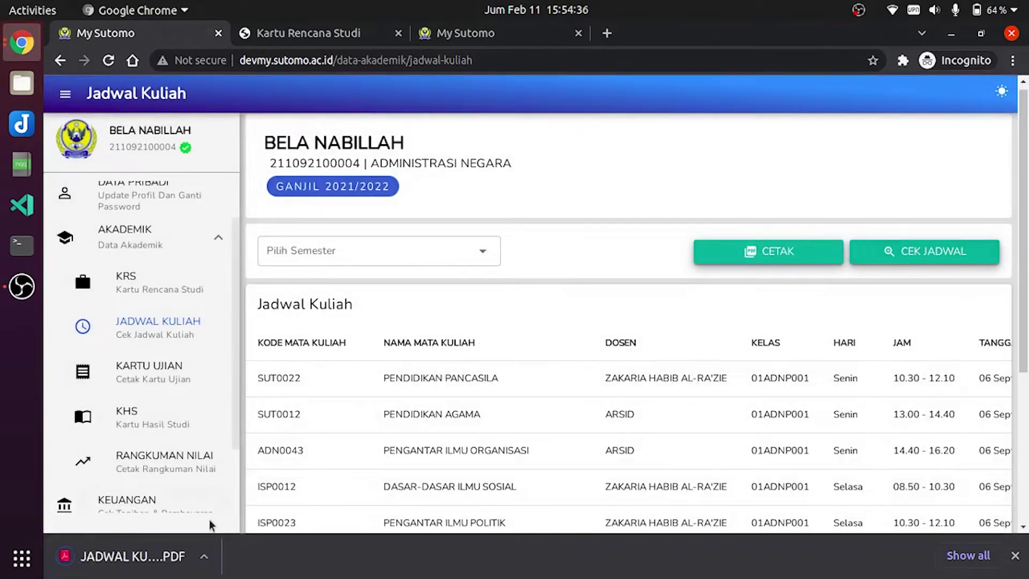
click(137, 563)
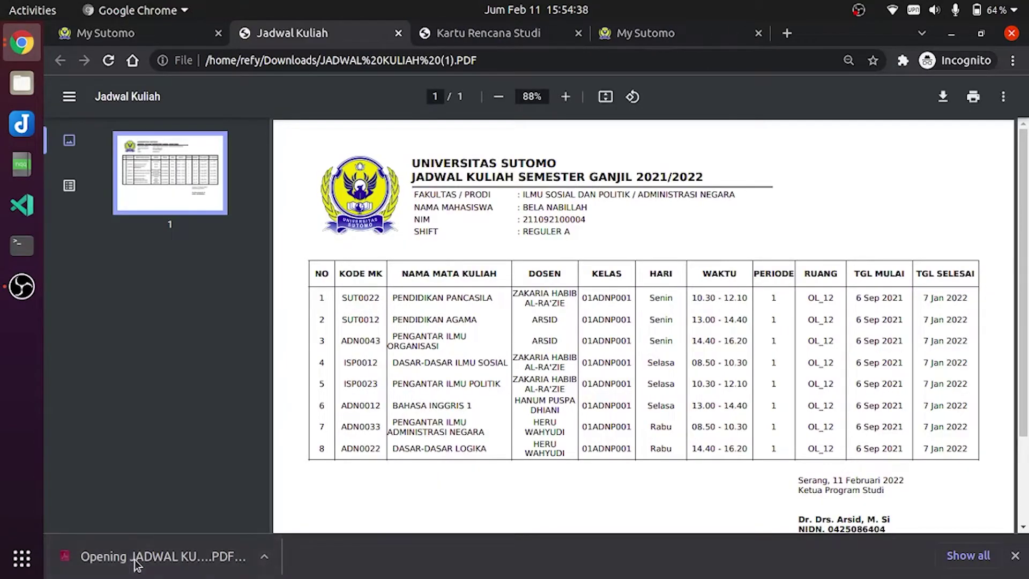
scroll(494, 466, down, 2)
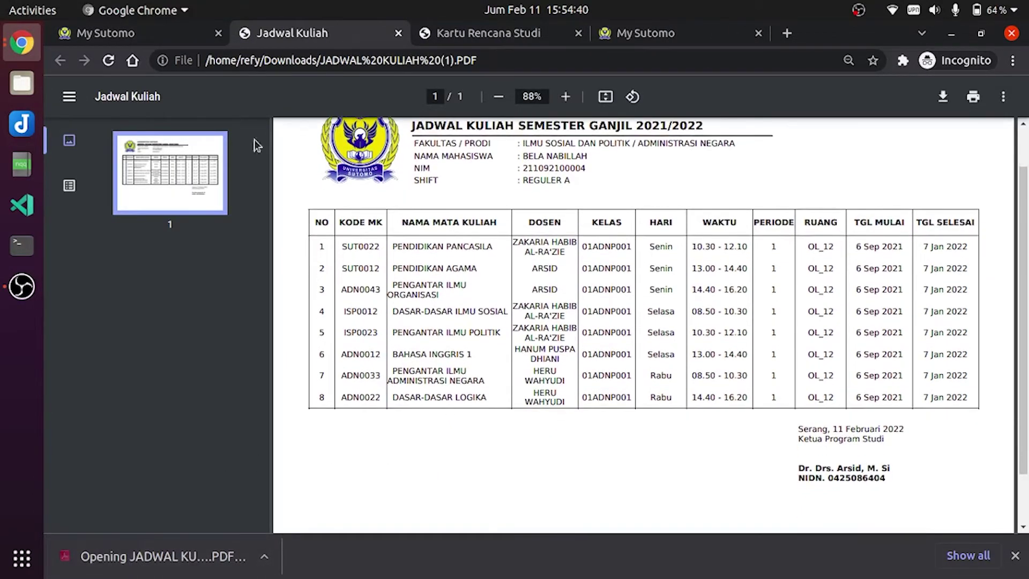
On the portal's Kartu Ujian page, choose semester GENAP 2021/2022 and exam type UTS, and print the exam card.
click(155, 33)
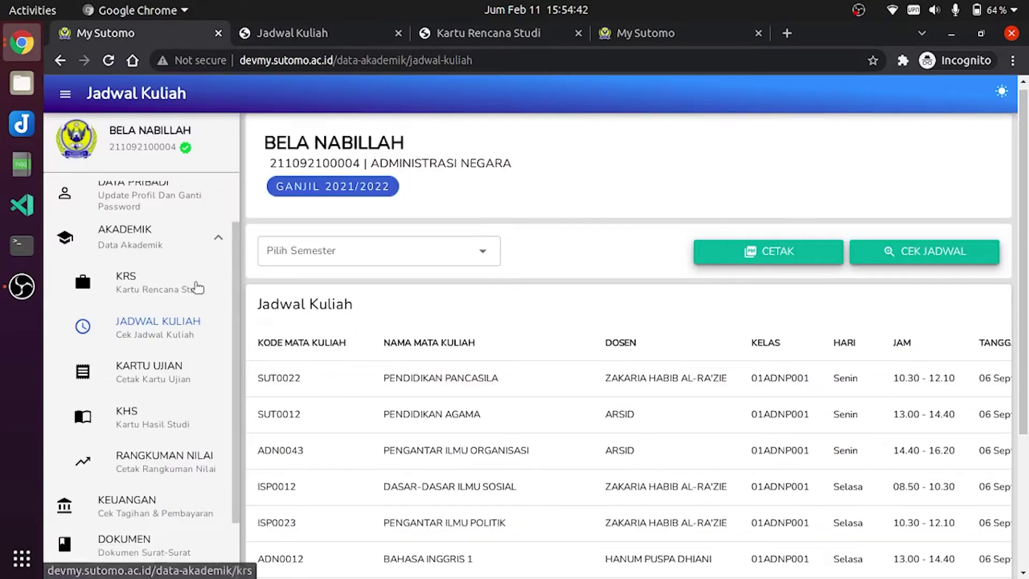
click(169, 379)
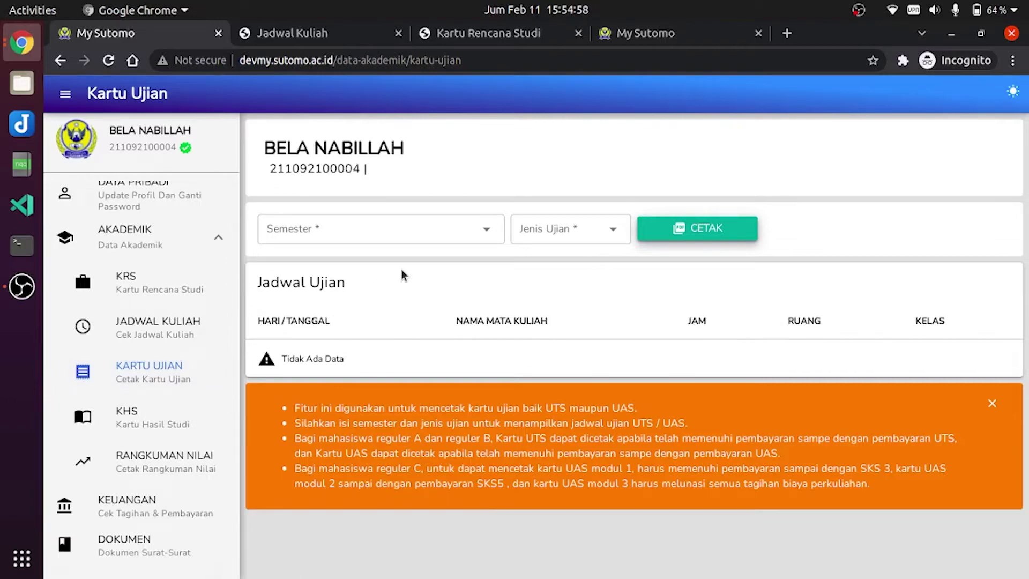
click(431, 236)
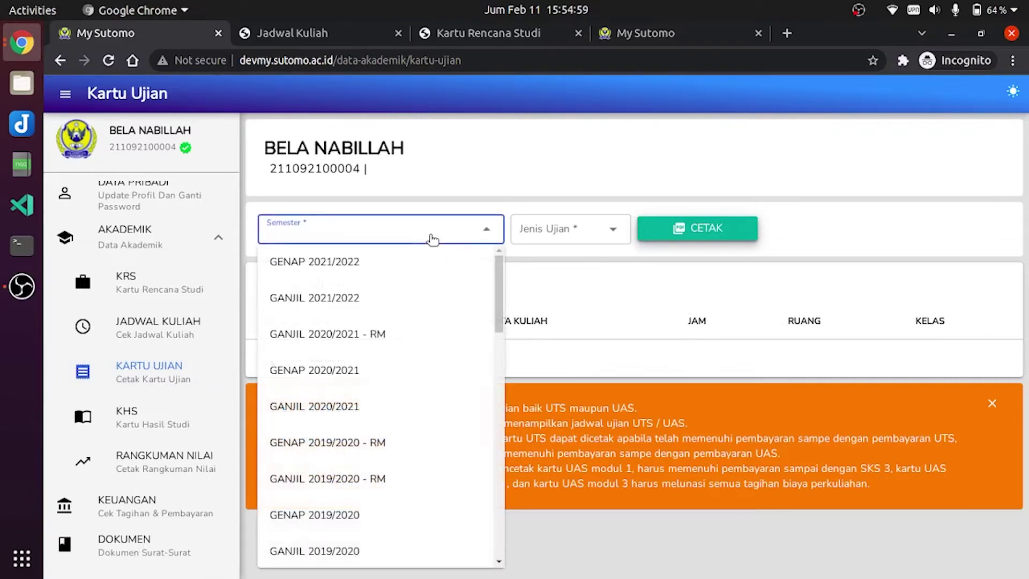
click(377, 279)
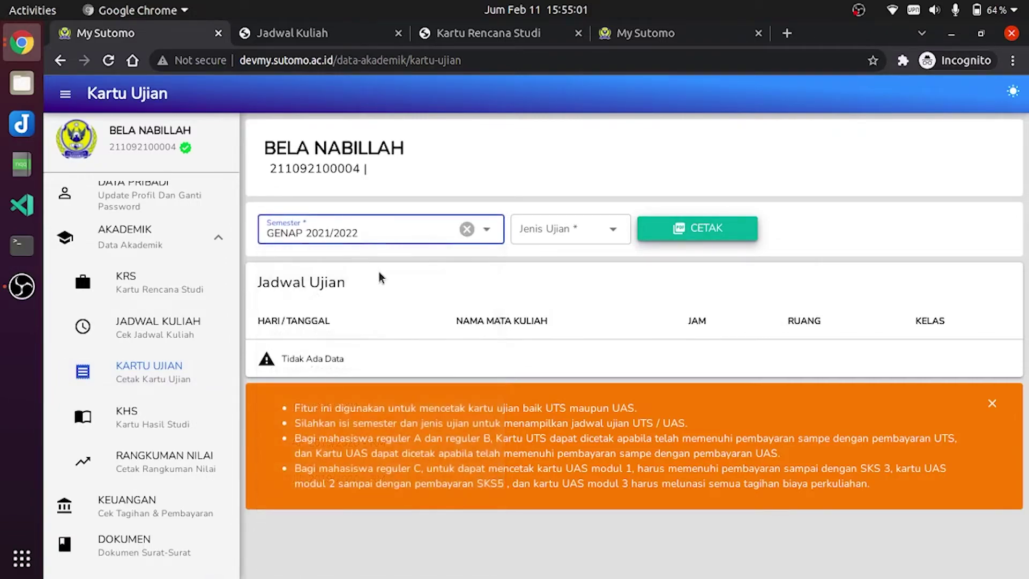
click(559, 233)
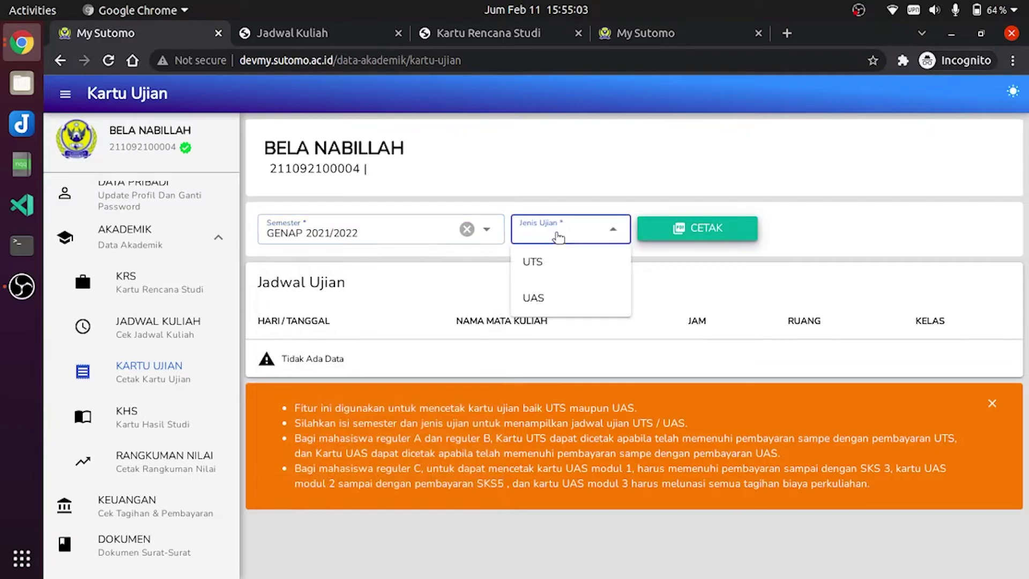
click(552, 273)
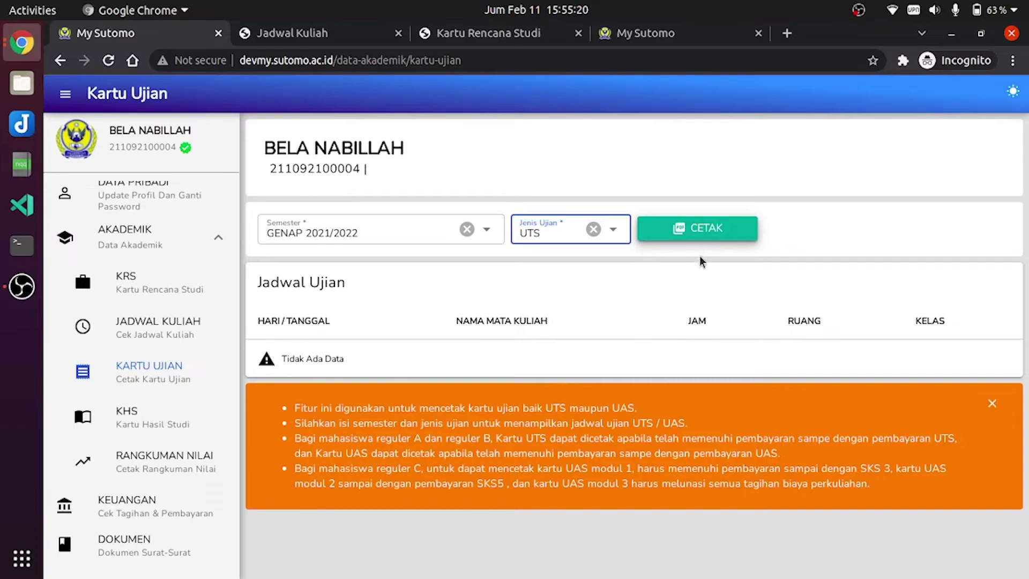
click(698, 237)
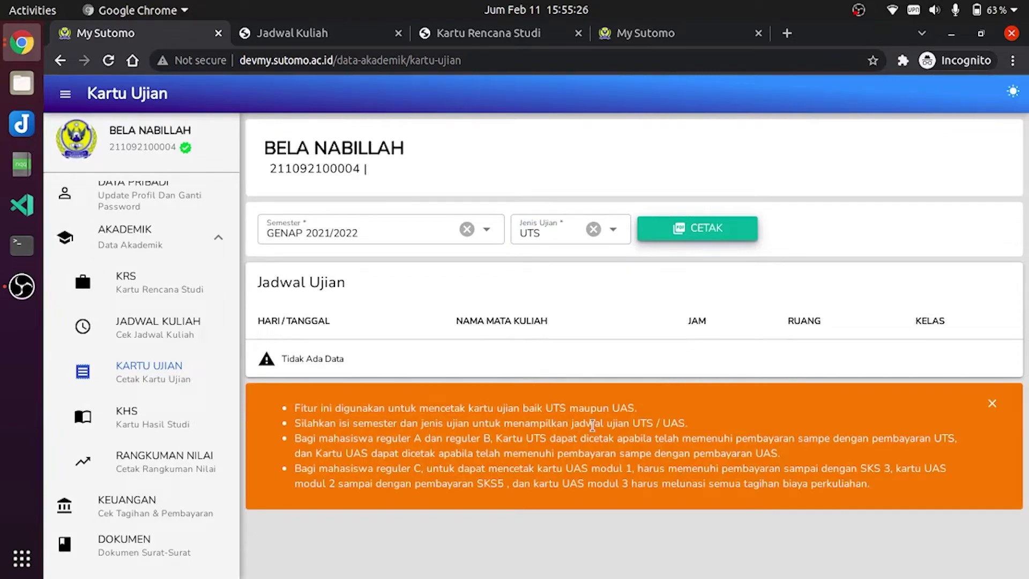
Open the KHS page and examine the study results table and the available semester choices.
click(158, 420)
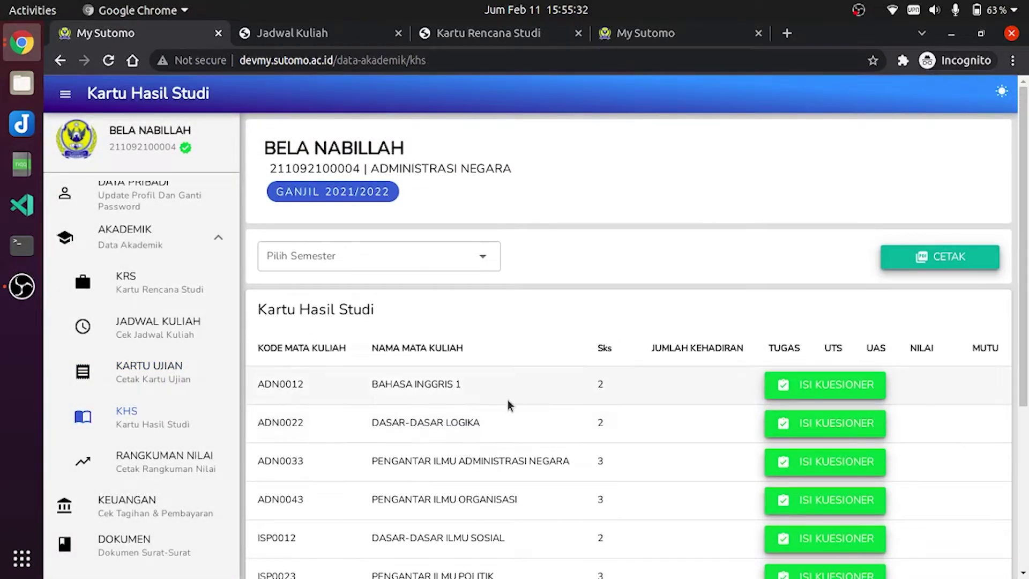
scroll(532, 454, down, 2)
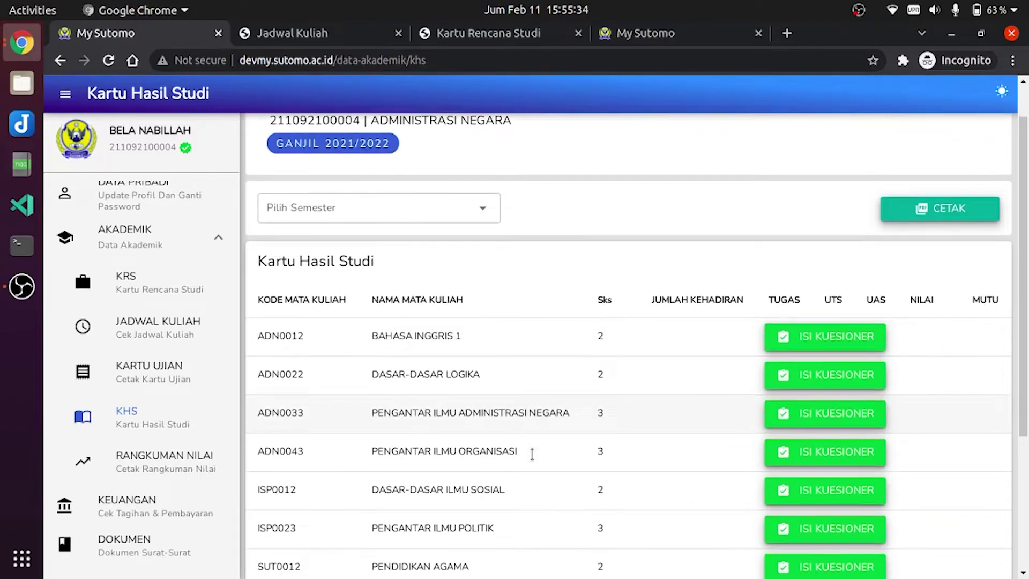
scroll(660, 449, up, 2)
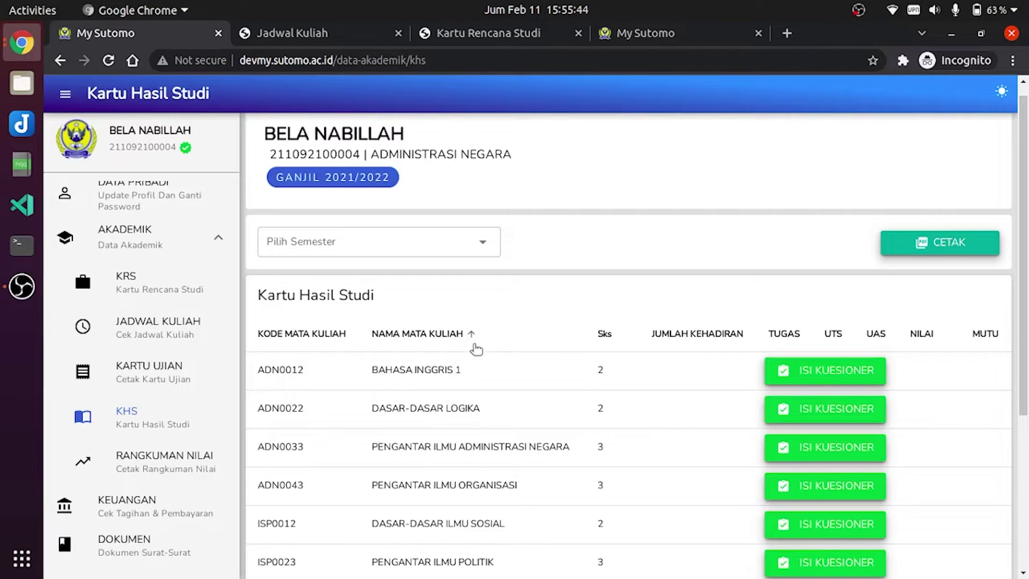
click(488, 247)
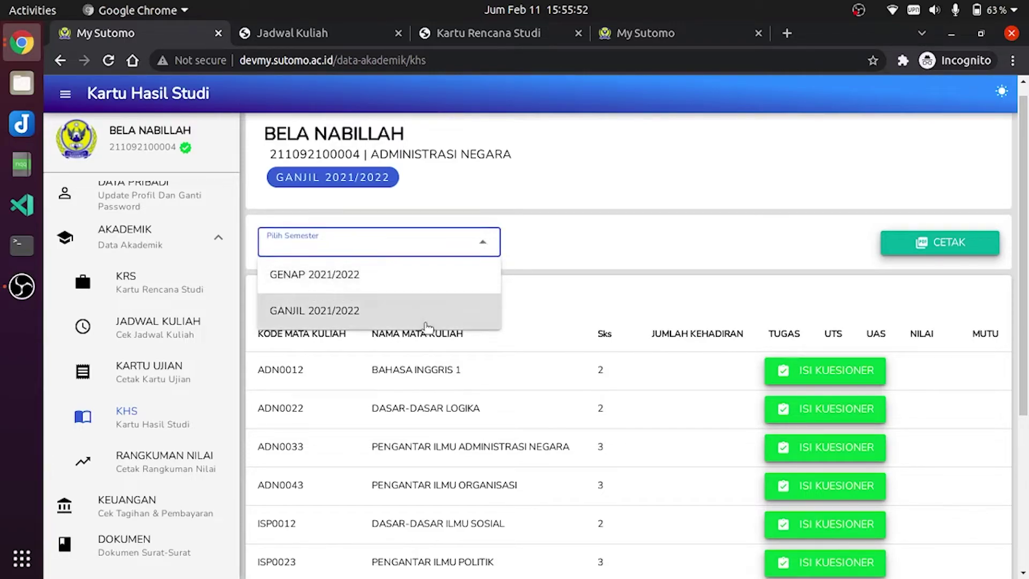
click(571, 260)
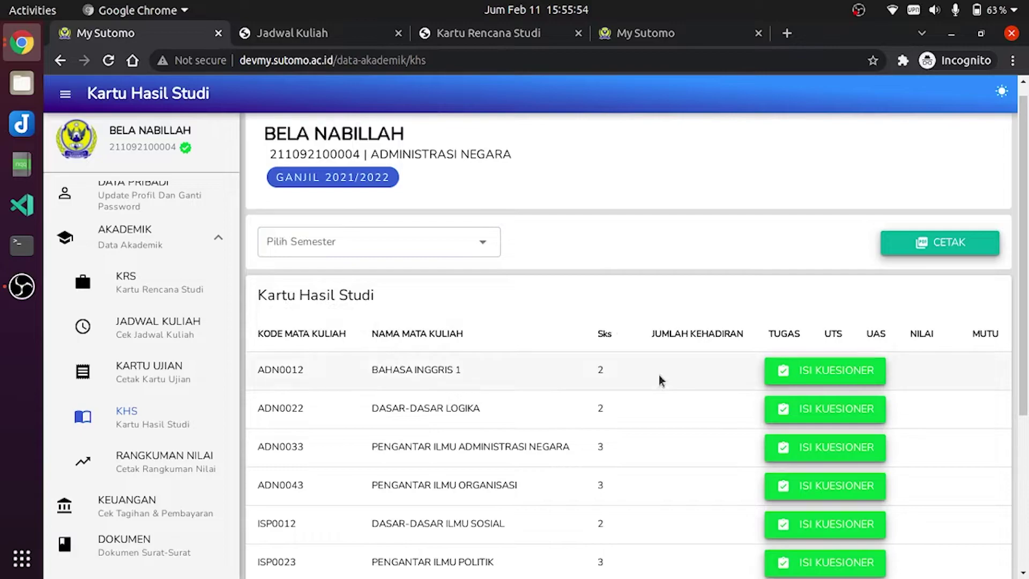
Open the lecturer evaluation questionnaire for the course BAHASA INGGRIS 1 from the Kartu Hasil Studi table.
scroll(679, 406, down, 2)
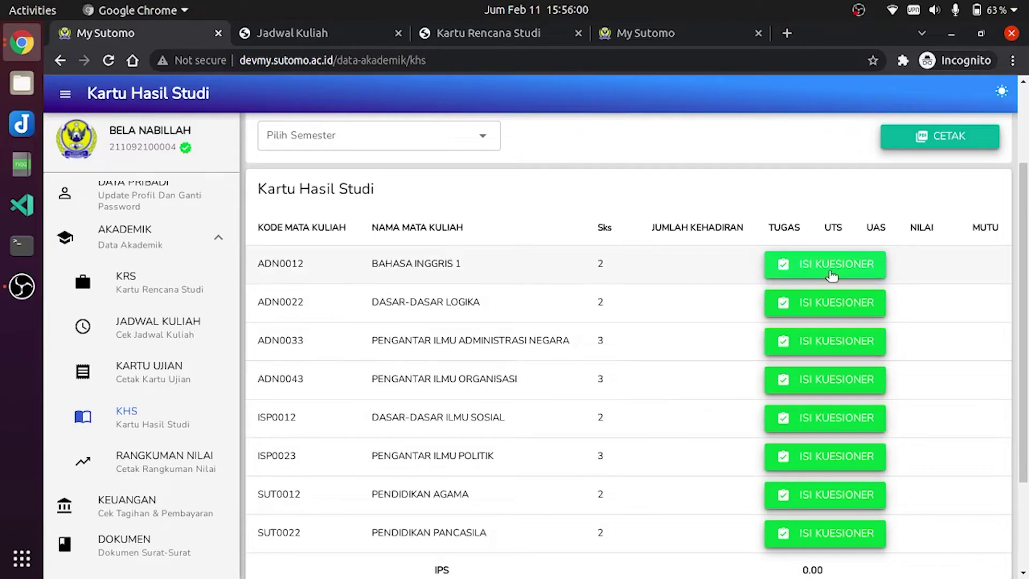
click(802, 270)
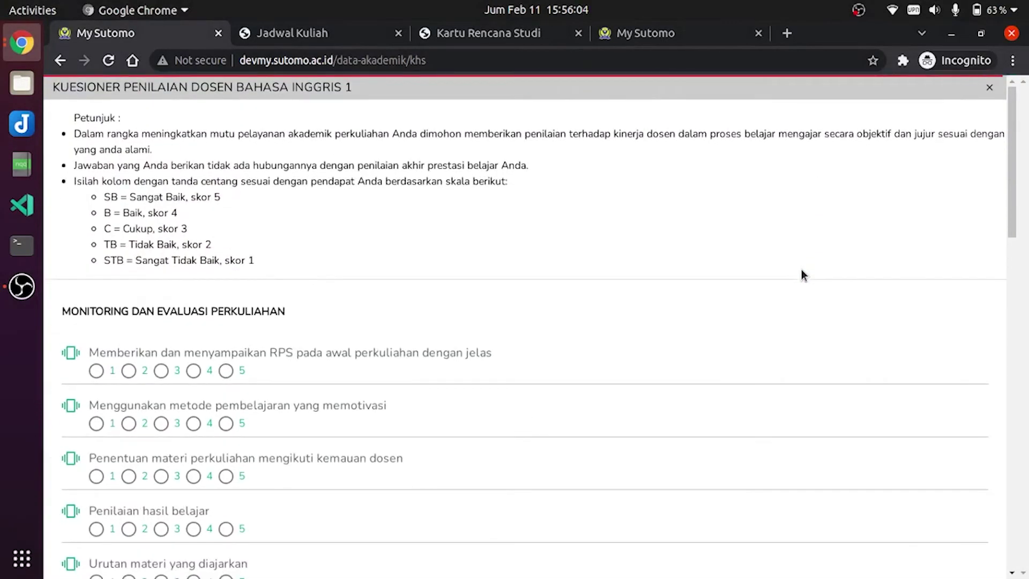
scroll(245, 339, down, 1)
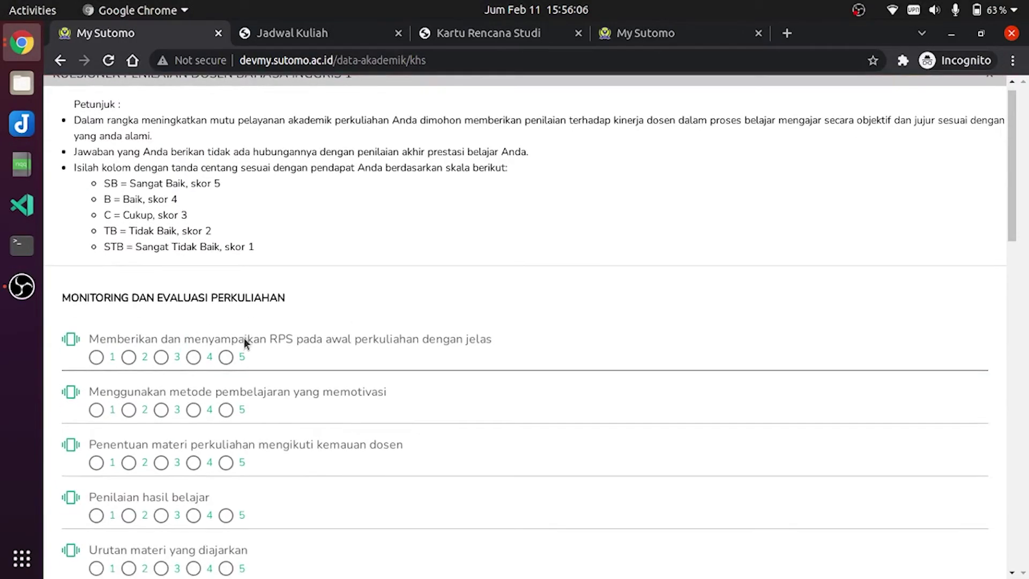
Rate every item in the questionnaire's MONITORING DAN EVALUASI PERKULIAHAN section with a score of 5.
click(226, 357)
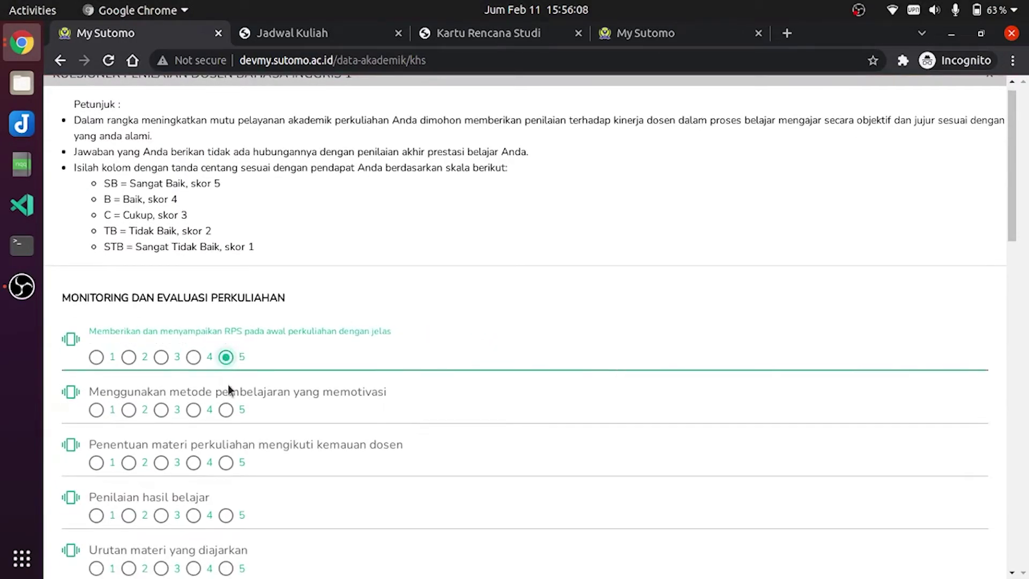
click(226, 410)
scroll(226, 412, down, 3)
click(226, 269)
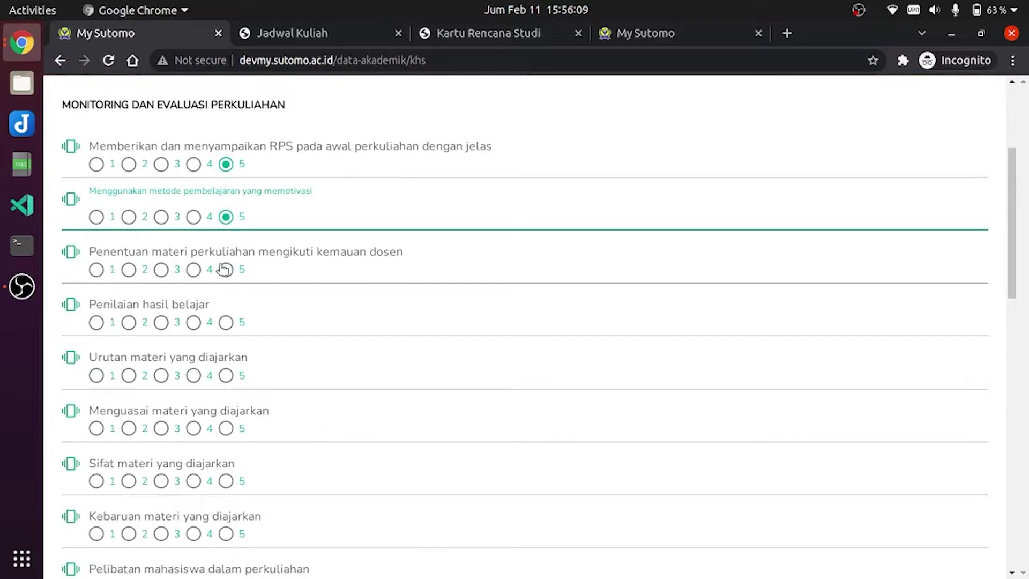
click(226, 322)
click(226, 375)
scroll(237, 377, down, 2)
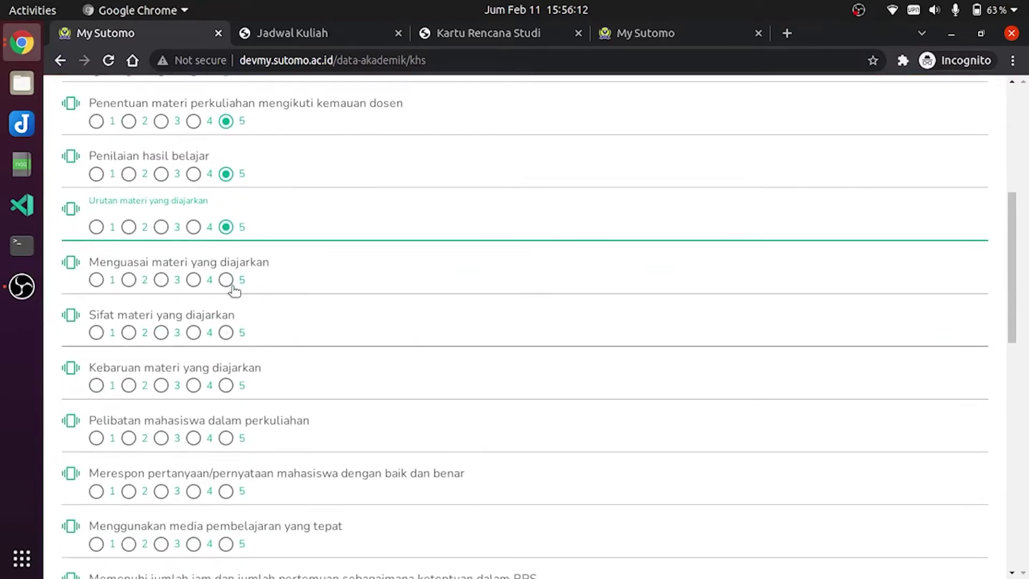
click(227, 279)
click(226, 332)
click(226, 384)
scroll(226, 384, down, 3)
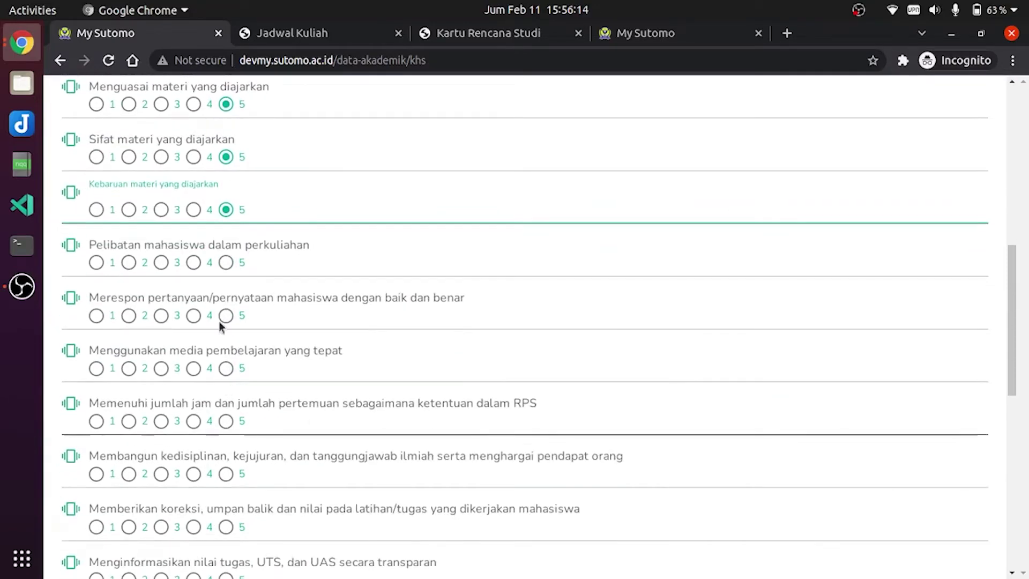
click(226, 262)
click(226, 316)
click(226, 368)
click(226, 421)
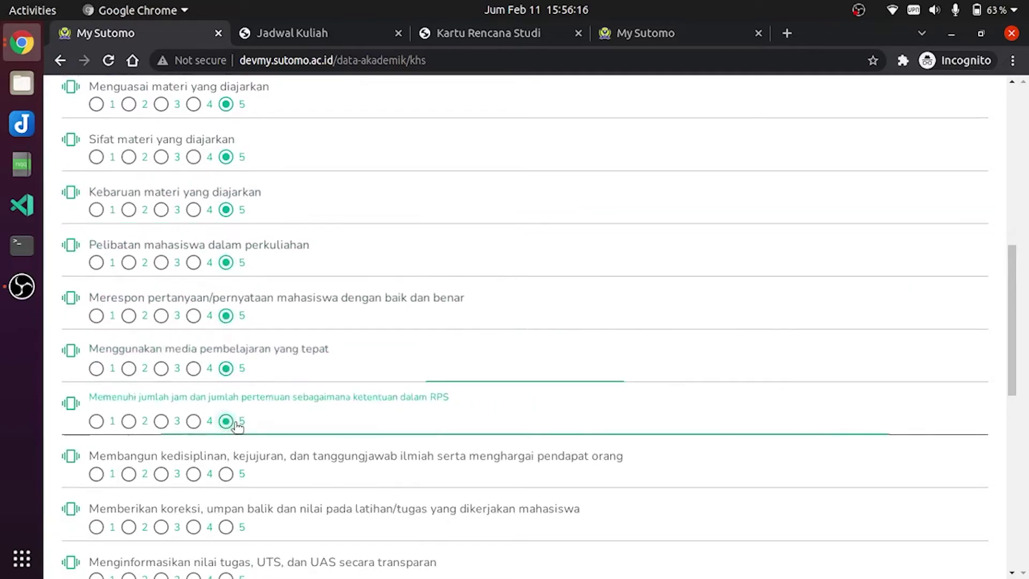
scroll(234, 329, down, 3)
click(227, 257)
click(226, 310)
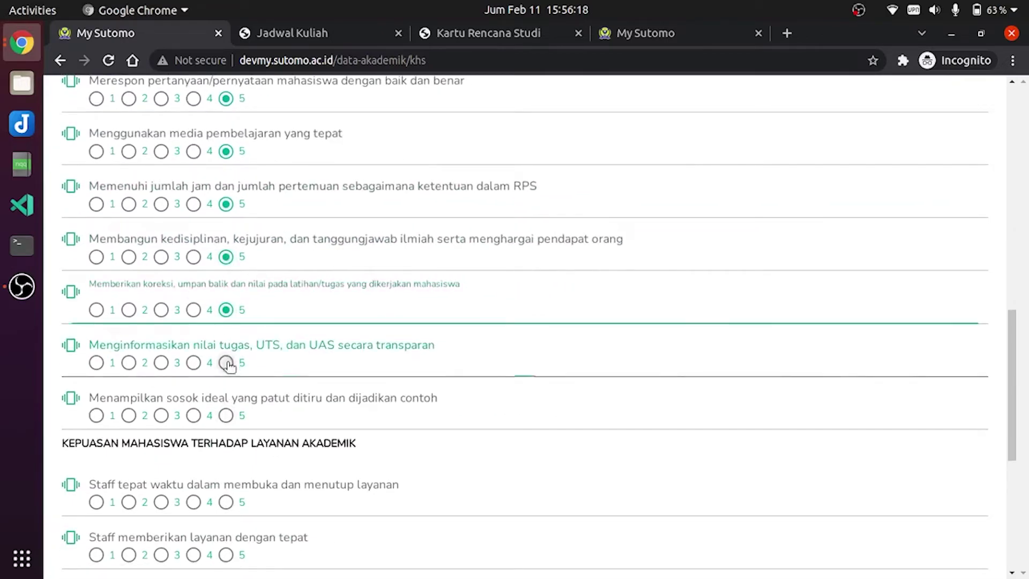
click(226, 363)
click(227, 415)
Rate every item under KEPUASAN MAHASISWA TERHADAP LAYANAN AKADEMIK with 5 and save the questionnaire.
scroll(227, 415, down, 3)
click(226, 278)
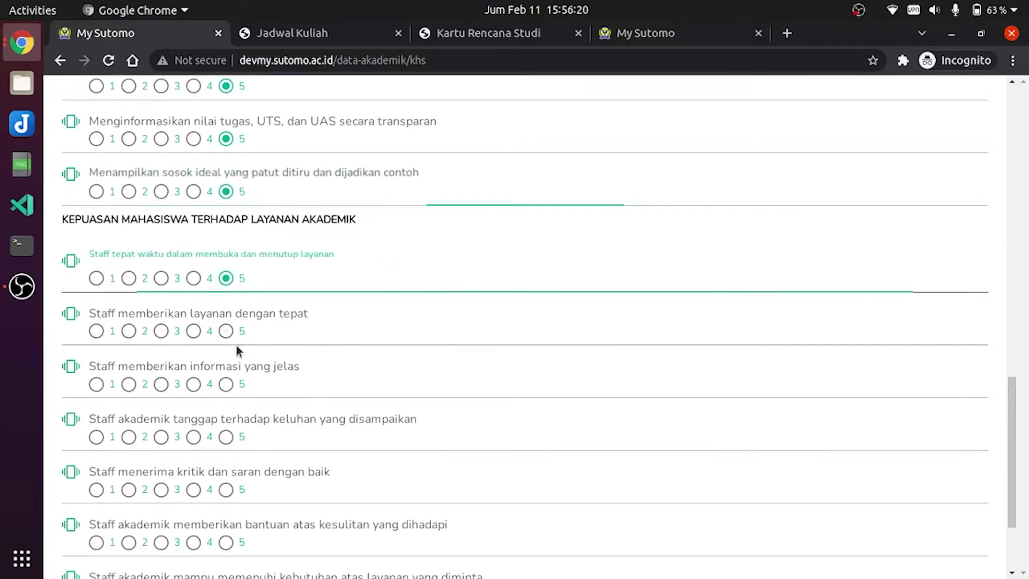
click(227, 383)
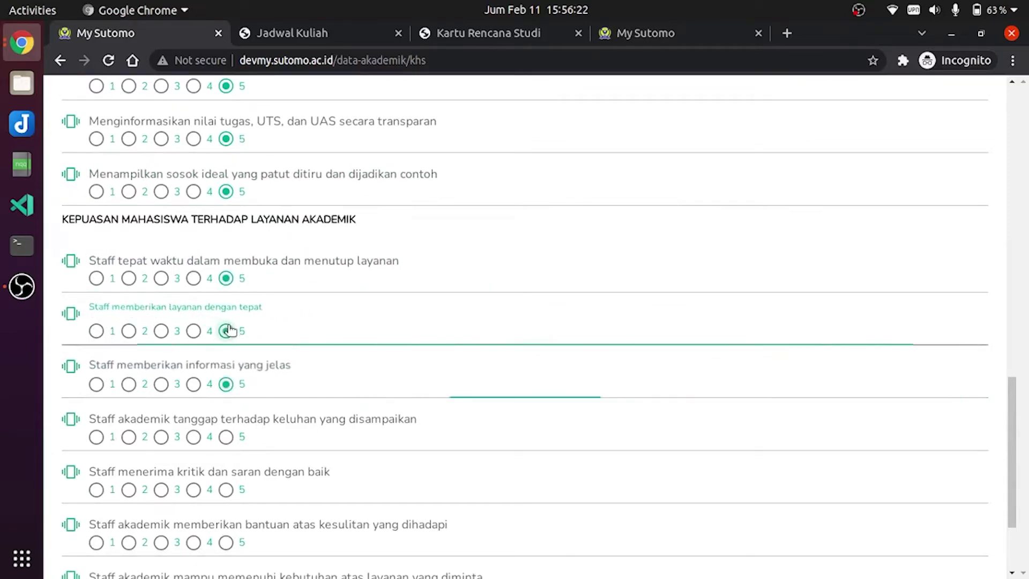
click(226, 331)
scroll(227, 331, down, 2)
click(226, 304)
click(226, 358)
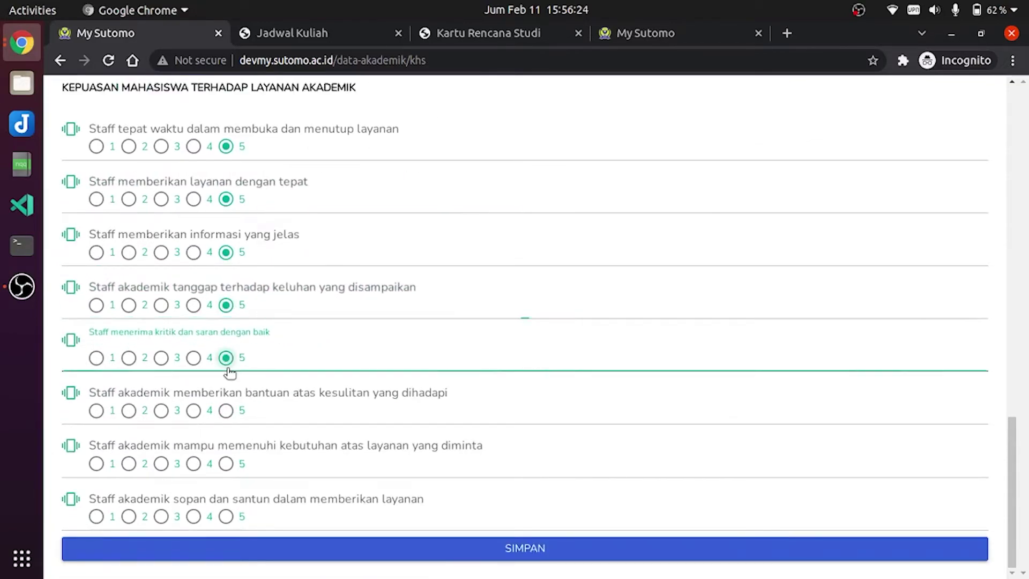
click(226, 411)
click(226, 464)
click(226, 517)
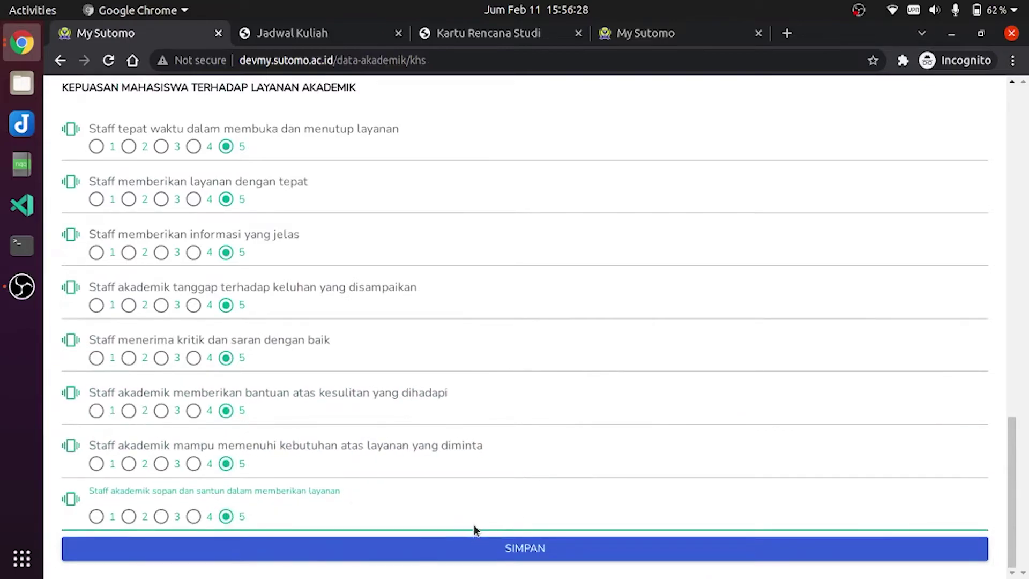
click(522, 547)
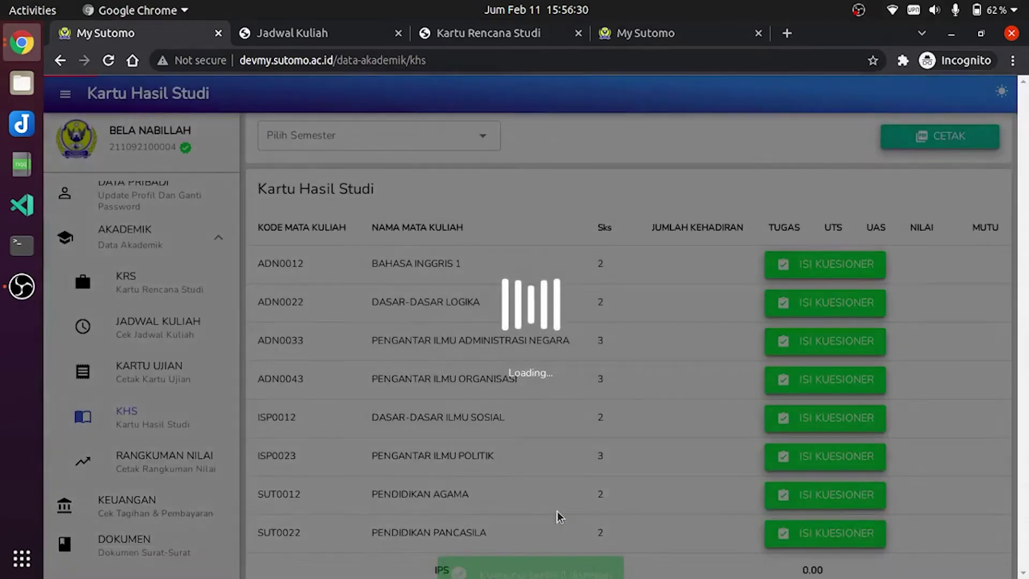
scroll(683, 411, up, 1)
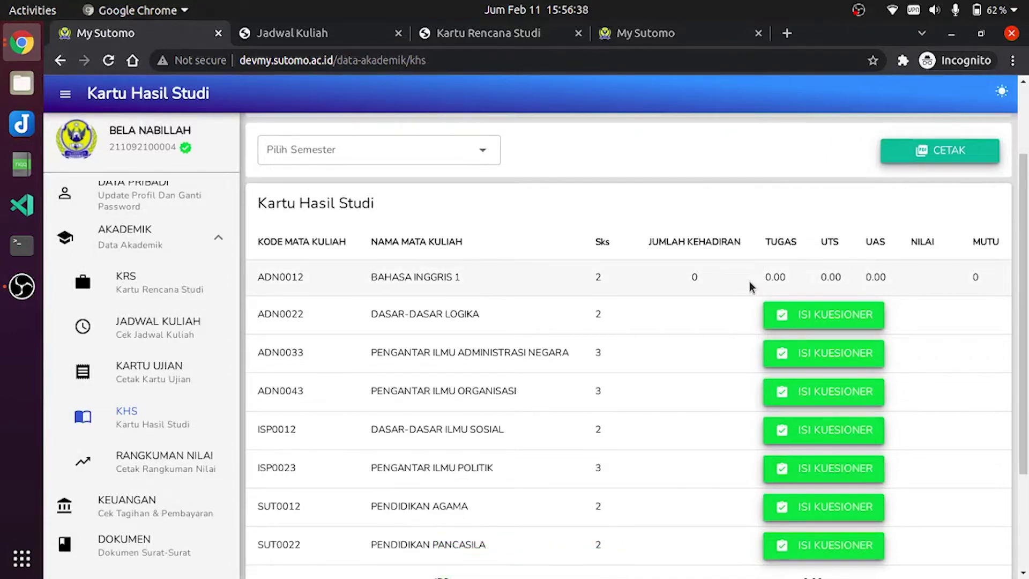
Go to the Rangkuman Nilai page and print the grade summary as a PDF.
click(194, 470)
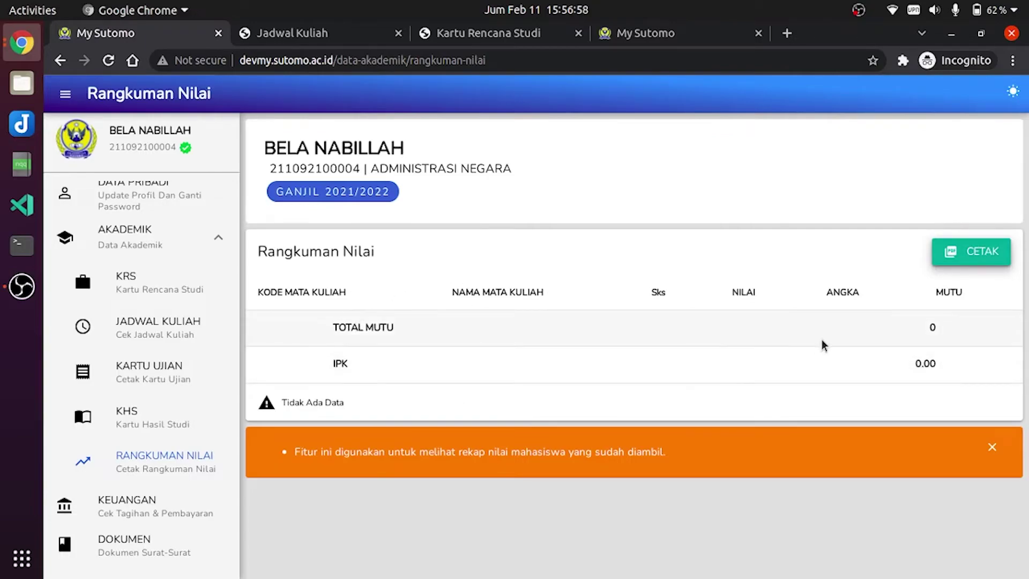
click(975, 259)
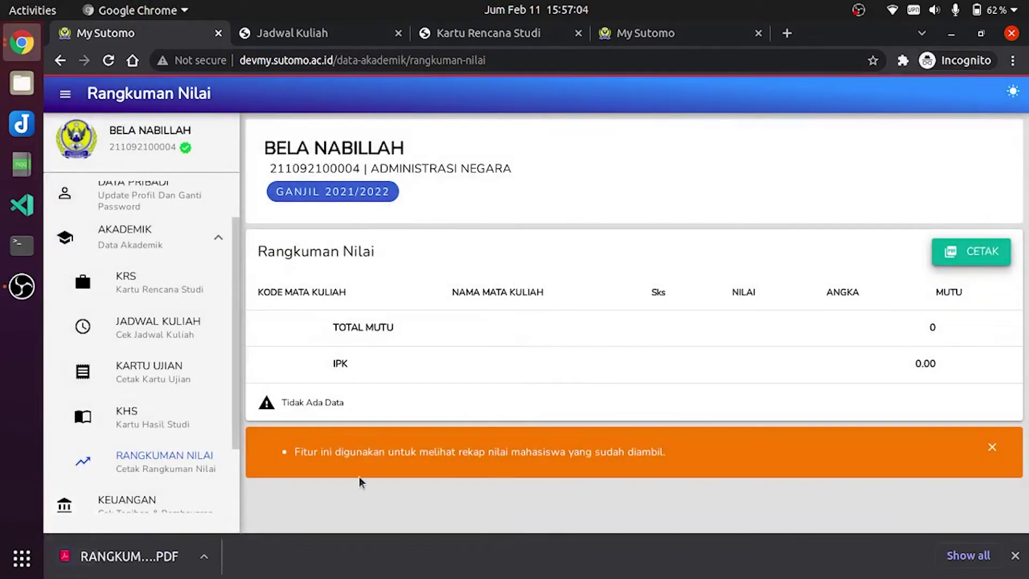
Open the Keuangan page, dismiss the download bar and examine the Data Tagihan Semester and Data Tagihan Lainnya tables.
scroll(186, 459, down, 2)
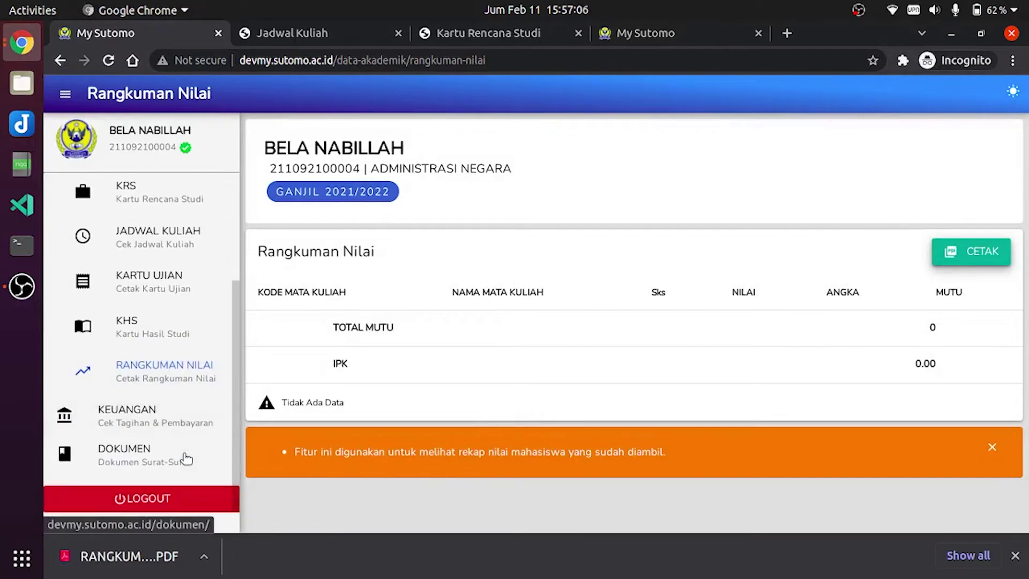
click(176, 424)
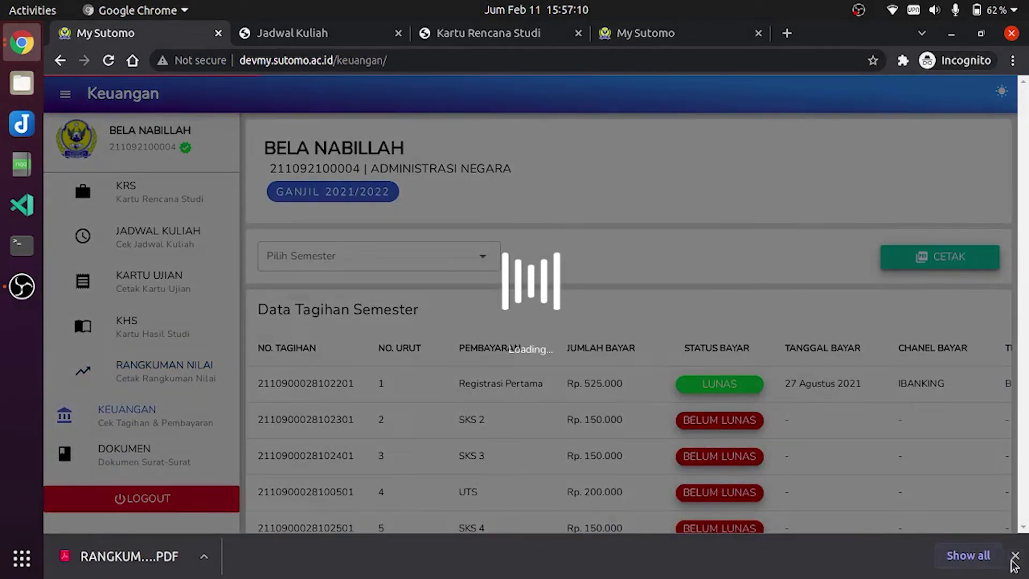
click(1015, 556)
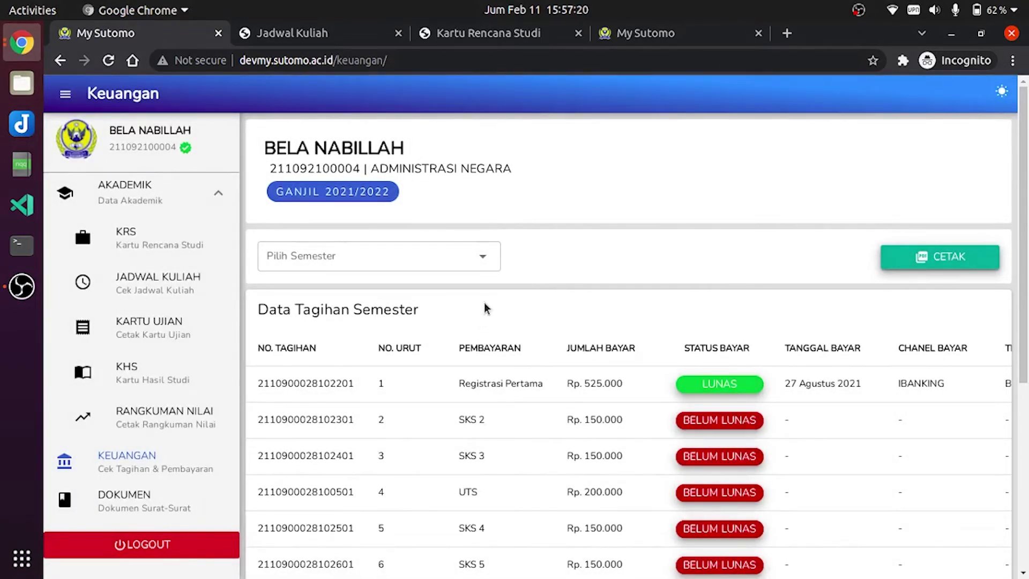
scroll(498, 357, down, 4)
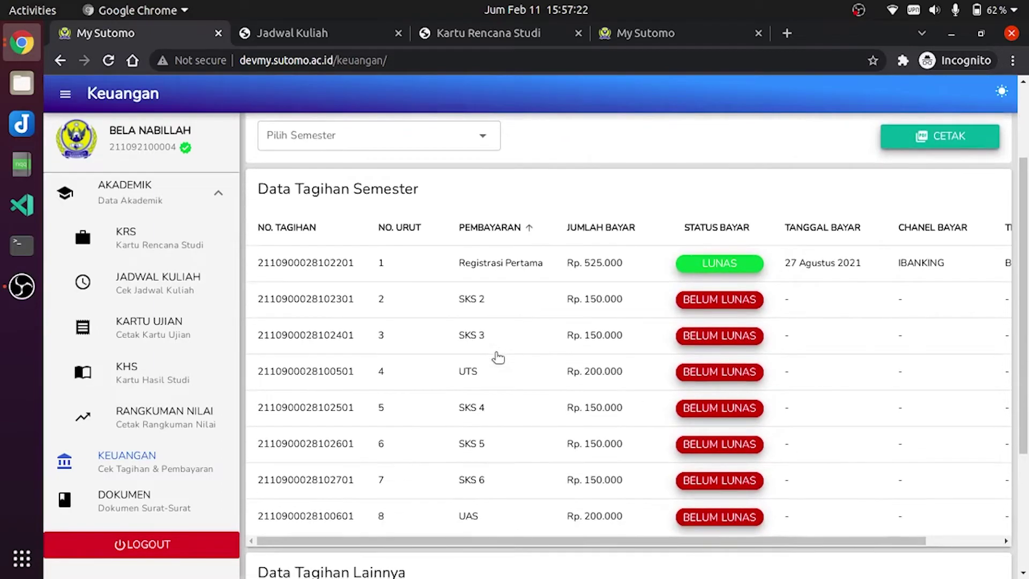
scroll(498, 356, down, 2)
scroll(498, 357, up, 3)
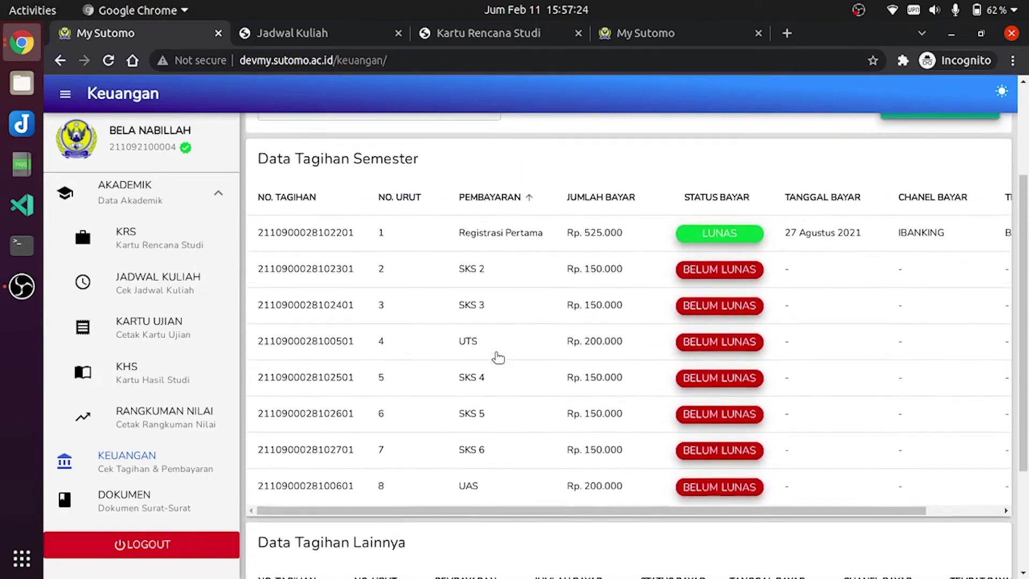
scroll(497, 357, up, 2)
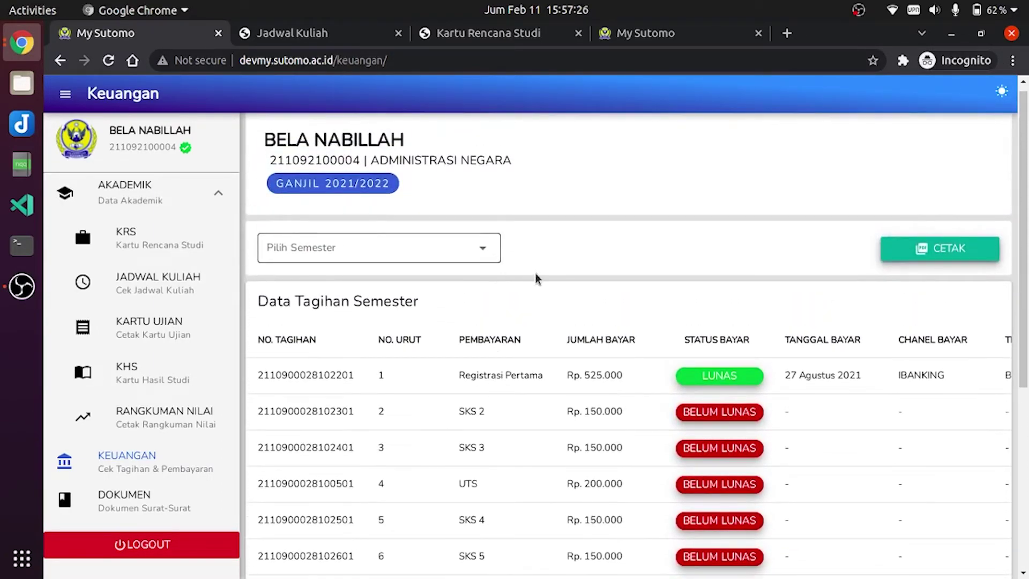
scroll(536, 278, down, 2)
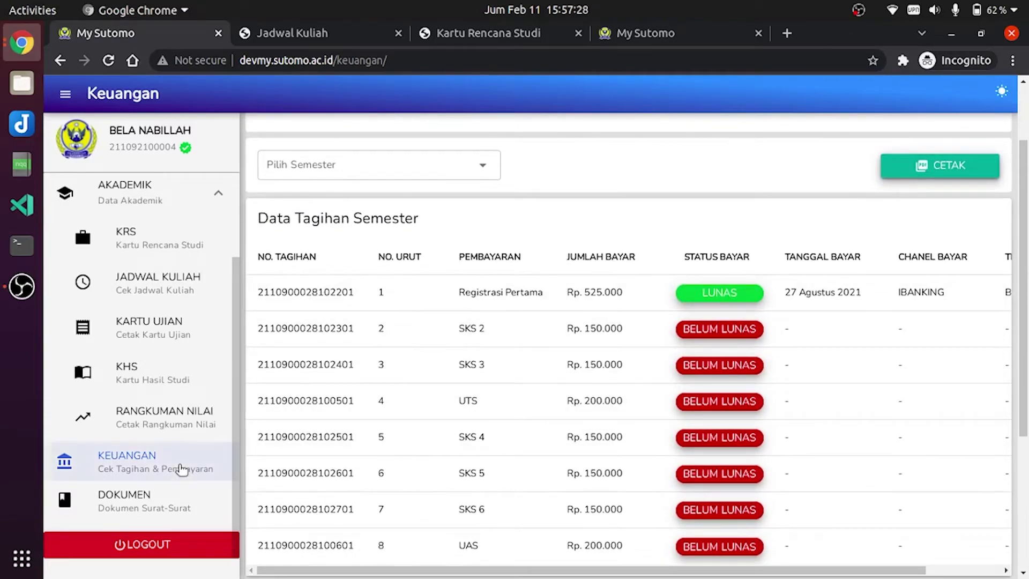
scroll(411, 407, up, 2)
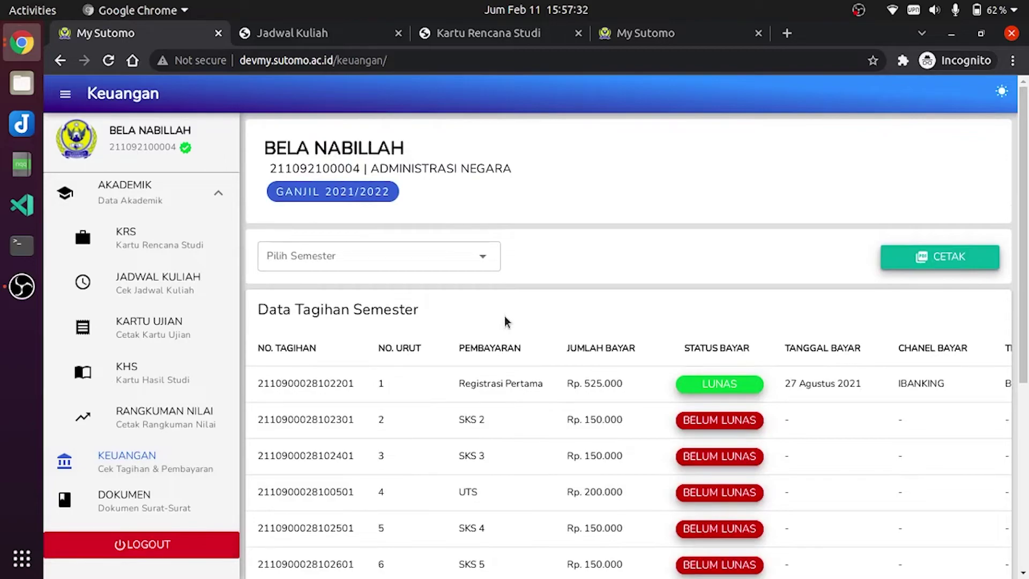
View the semester choices on the Keuangan page and inspect the LUNAS and BELUM LUNAS payment statuses.
click(462, 260)
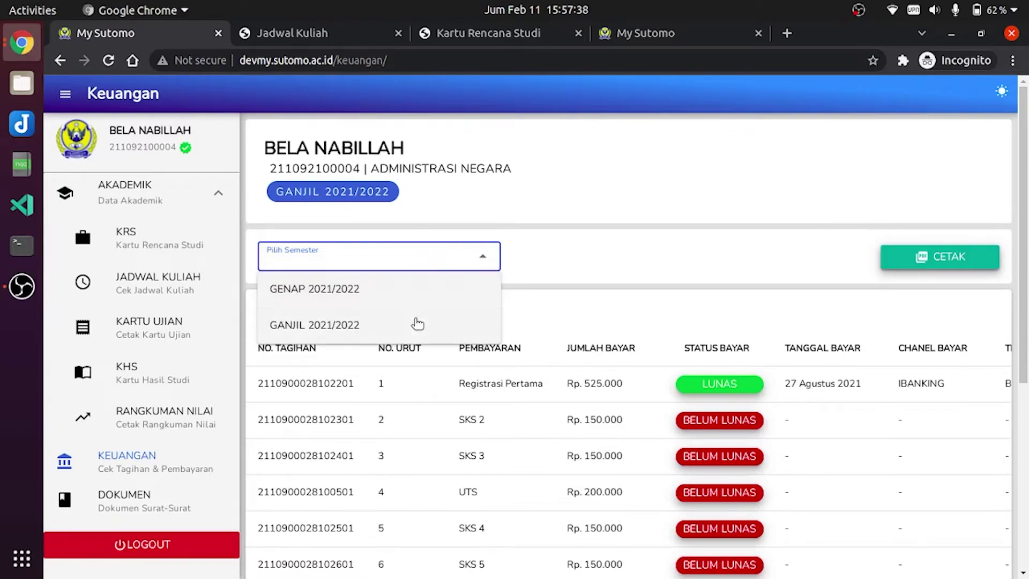
click(650, 266)
scroll(670, 349, down, 2)
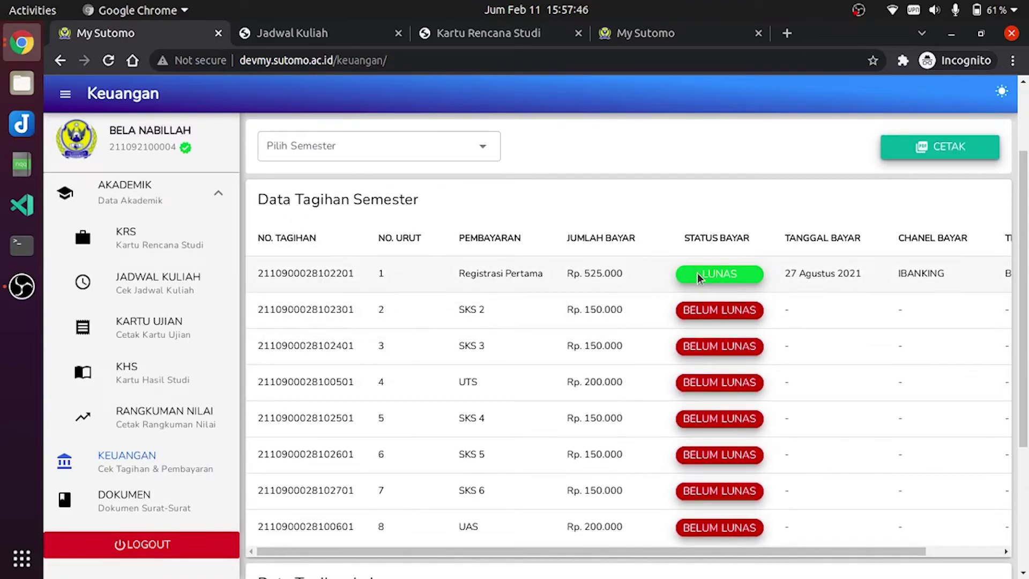
drag(699, 278, 745, 286)
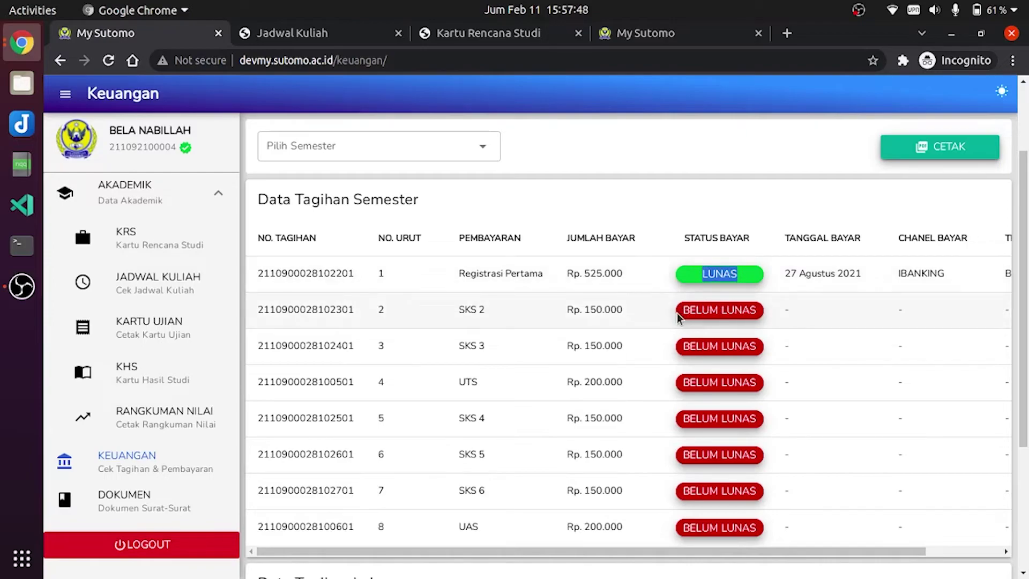
drag(680, 311, 759, 309)
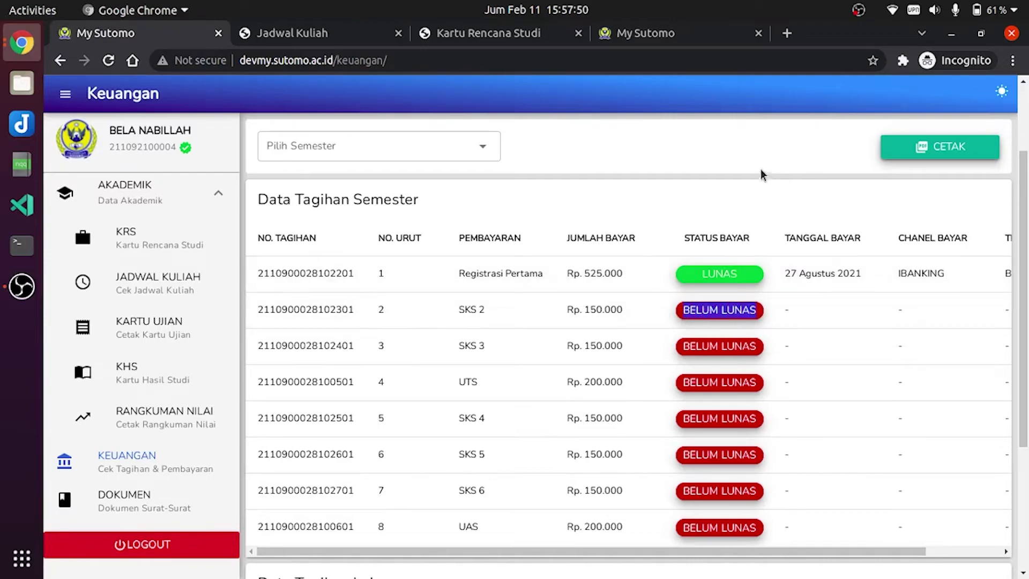
scroll(755, 179, up, 1)
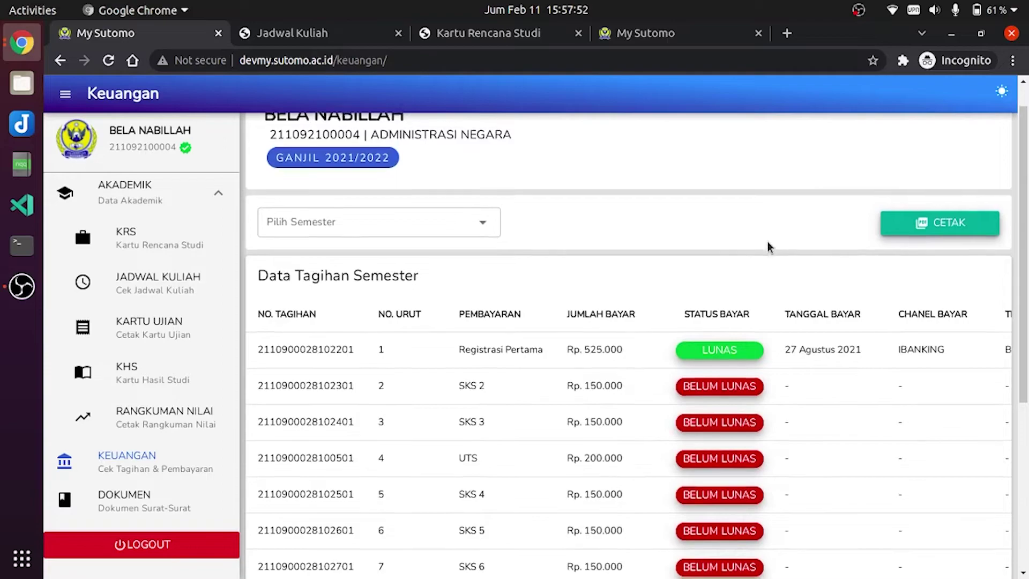
Print the Keuangan billing data for semester GANJIL 2021/2022 and open the downloaded PDF.
click(935, 229)
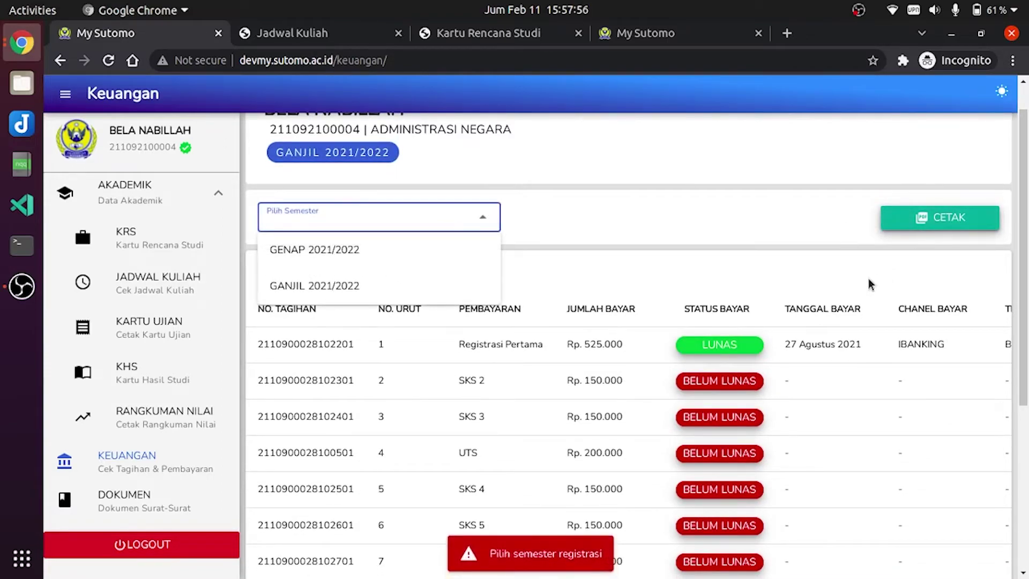
click(413, 248)
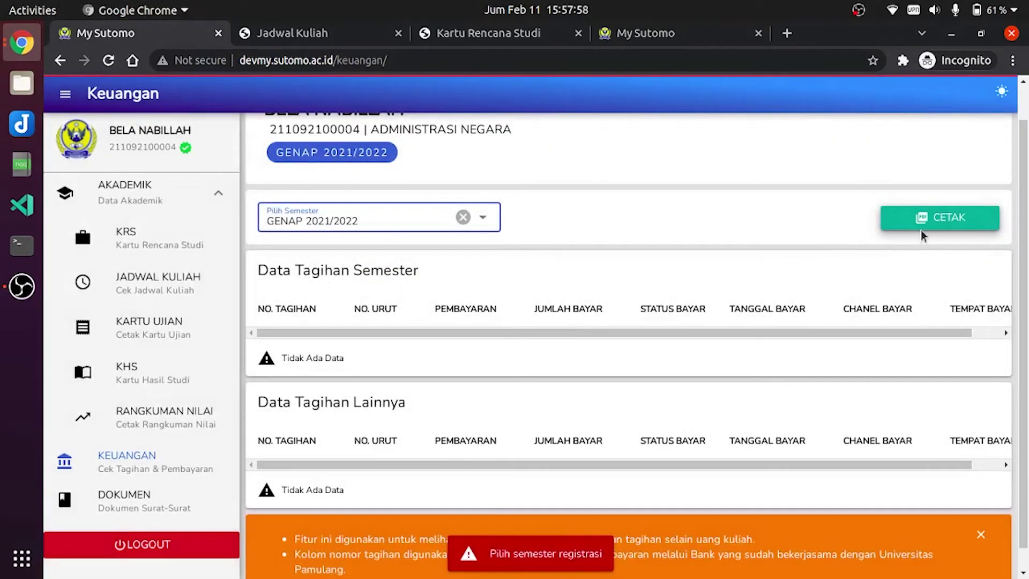
click(412, 227)
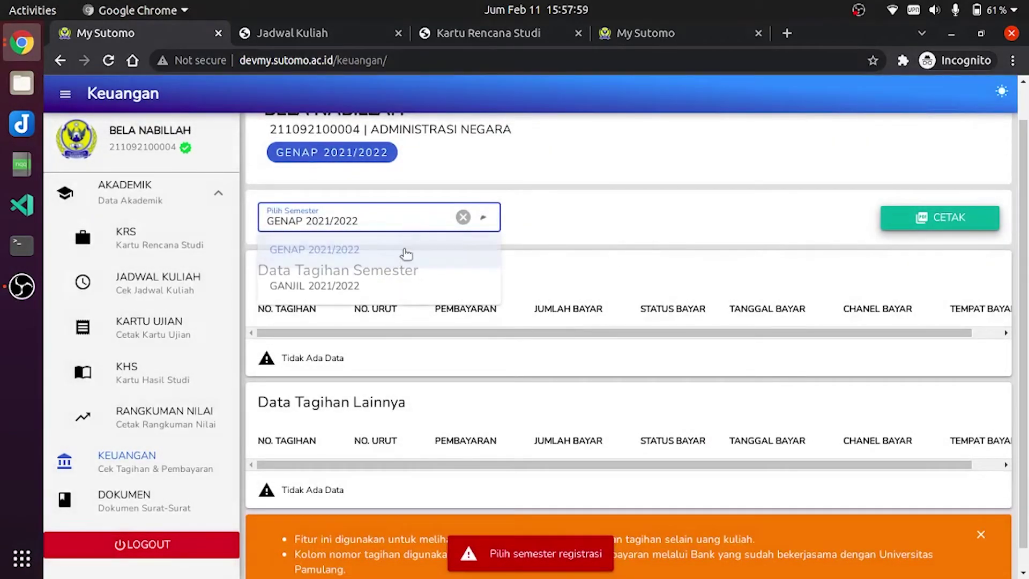
click(390, 288)
click(939, 218)
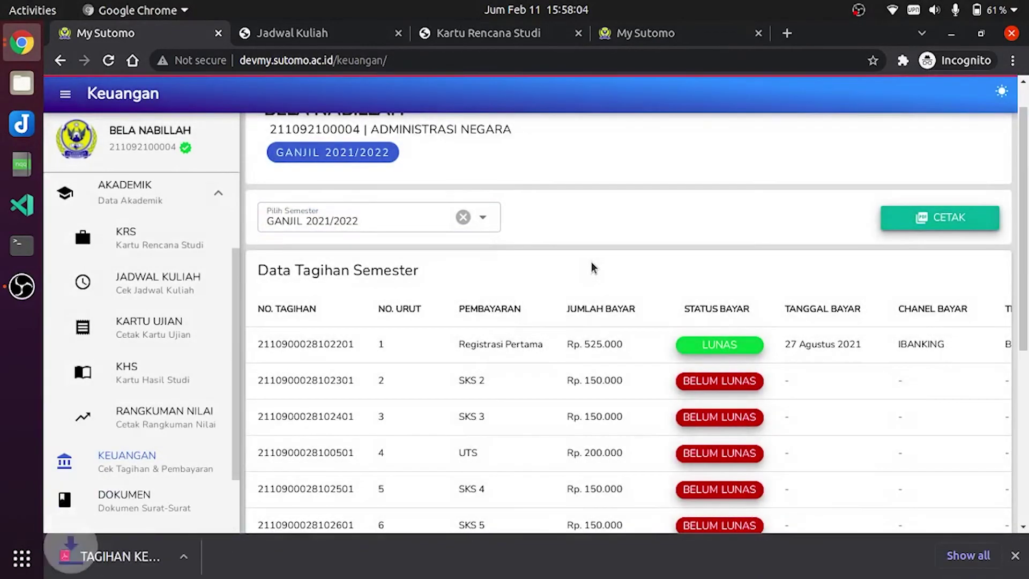
click(184, 555)
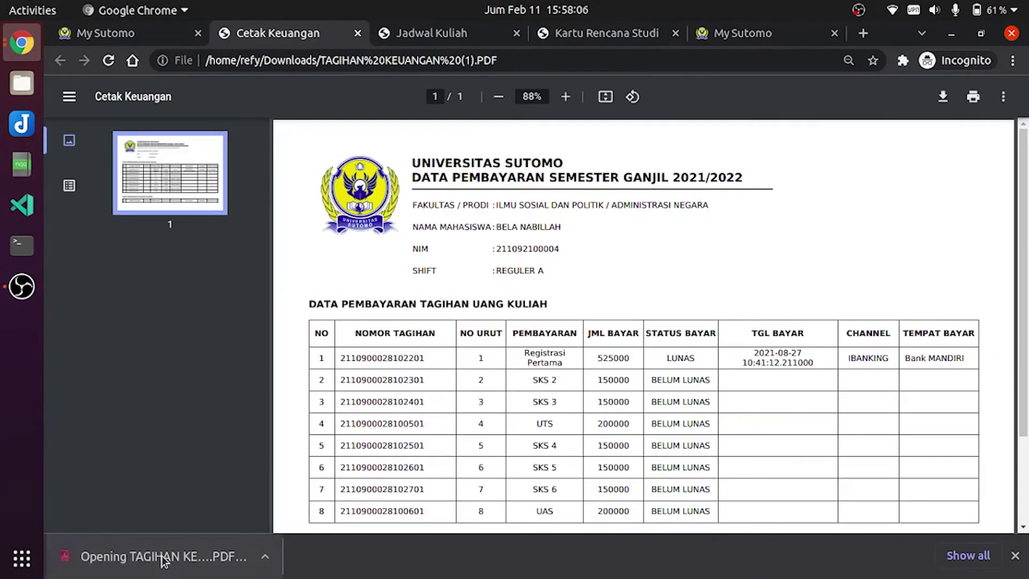
Review both payment tables in the Cetak Keuangan PDF and return to the My Sutomo Keuangan page.
scroll(560, 471, down, 3)
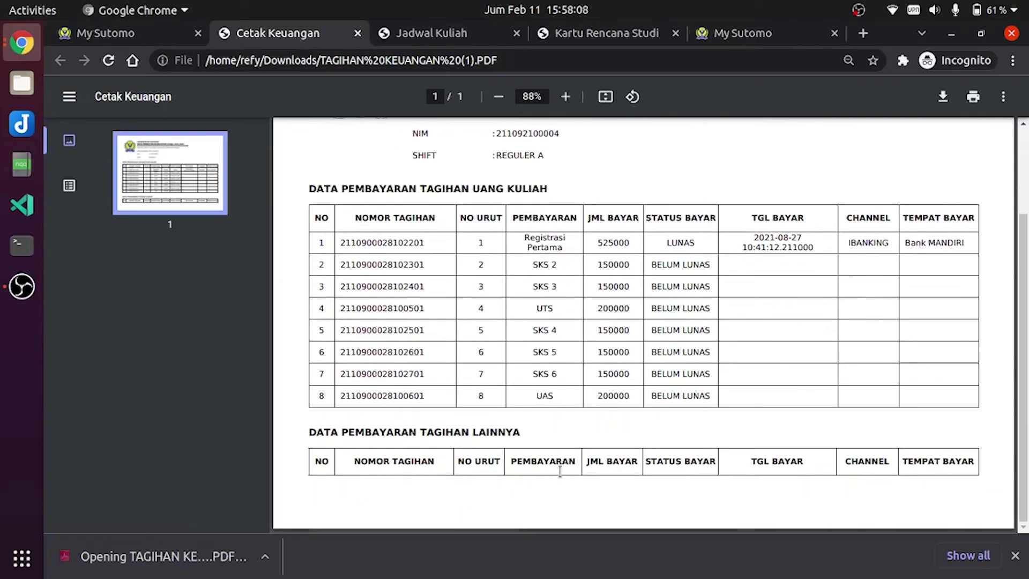
scroll(559, 470, up, 3)
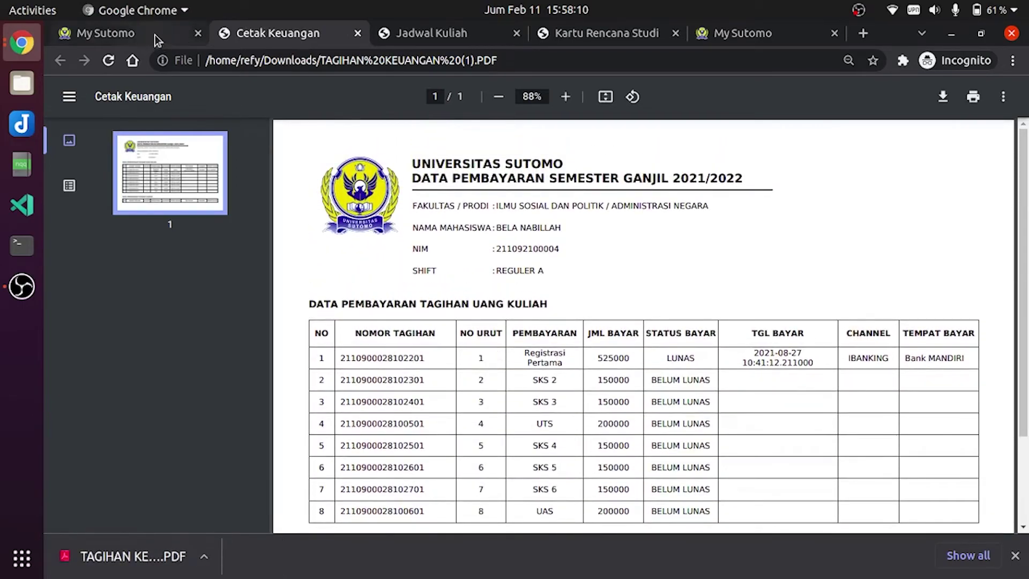
click(156, 34)
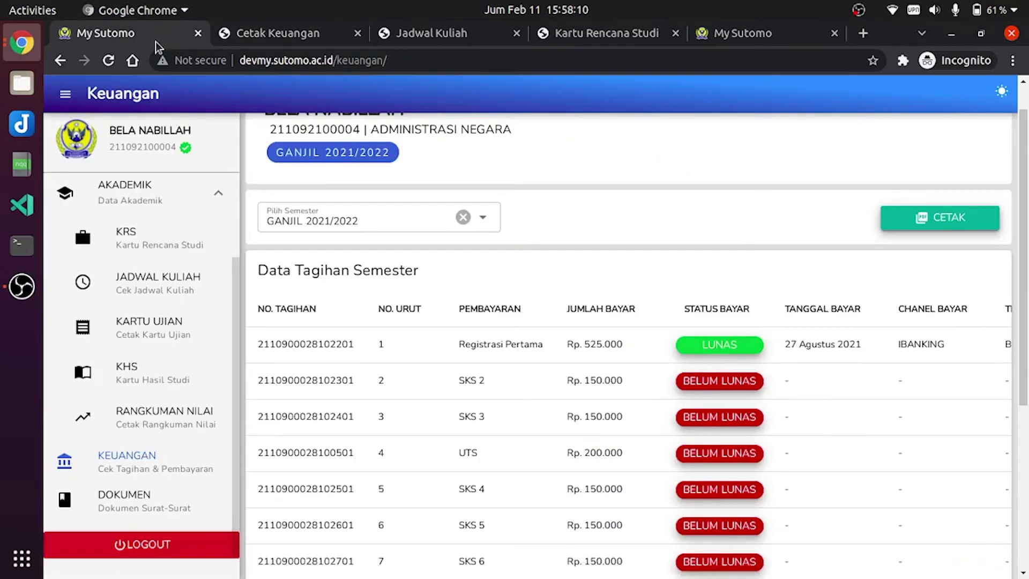
Go to the Dokumen page and examine the list of official documents and payment guides with their download options.
click(154, 509)
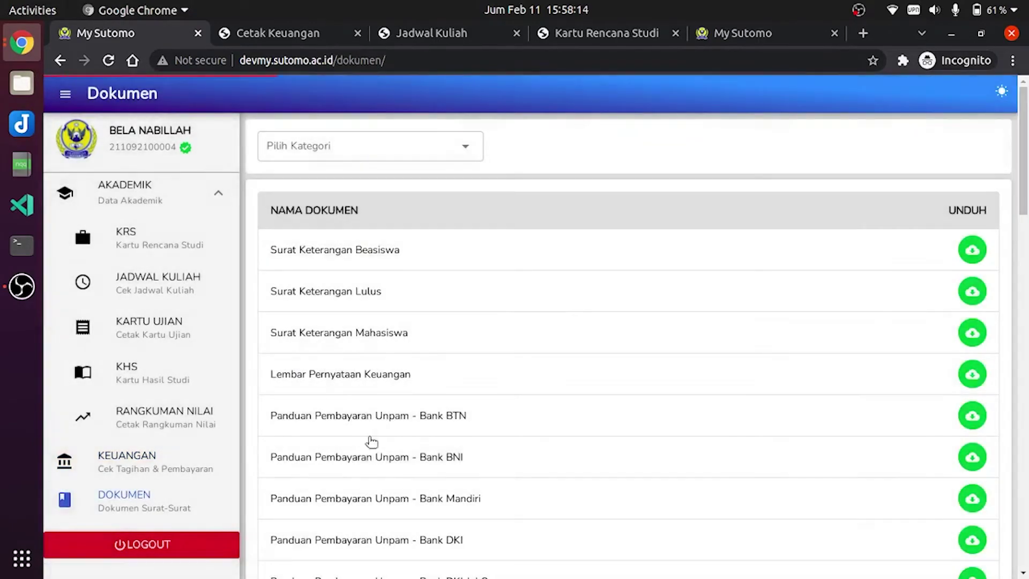
scroll(440, 485, down, 3)
scroll(439, 485, down, 3)
scroll(436, 482, up, 6)
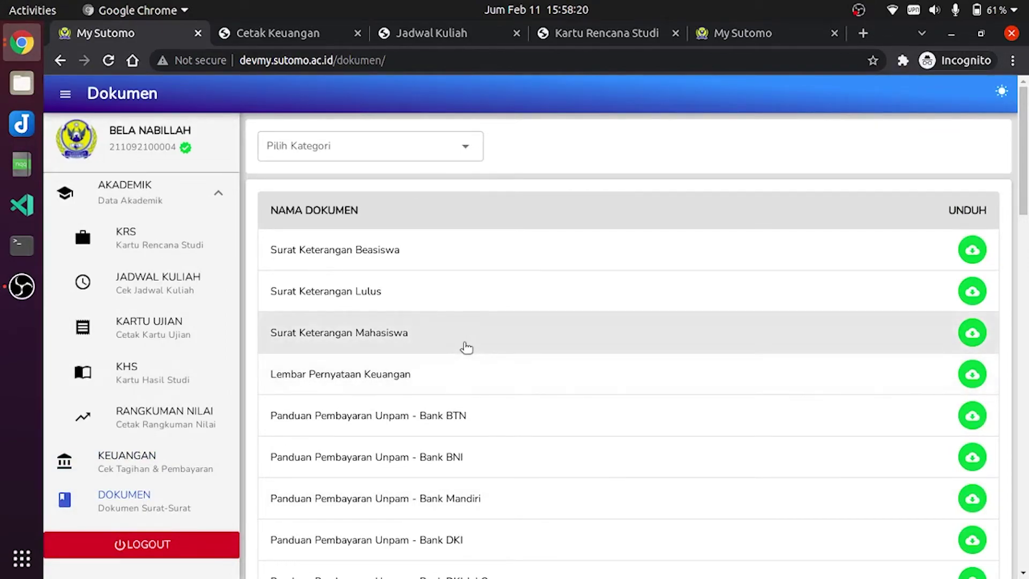
scroll(484, 407, down, 5)
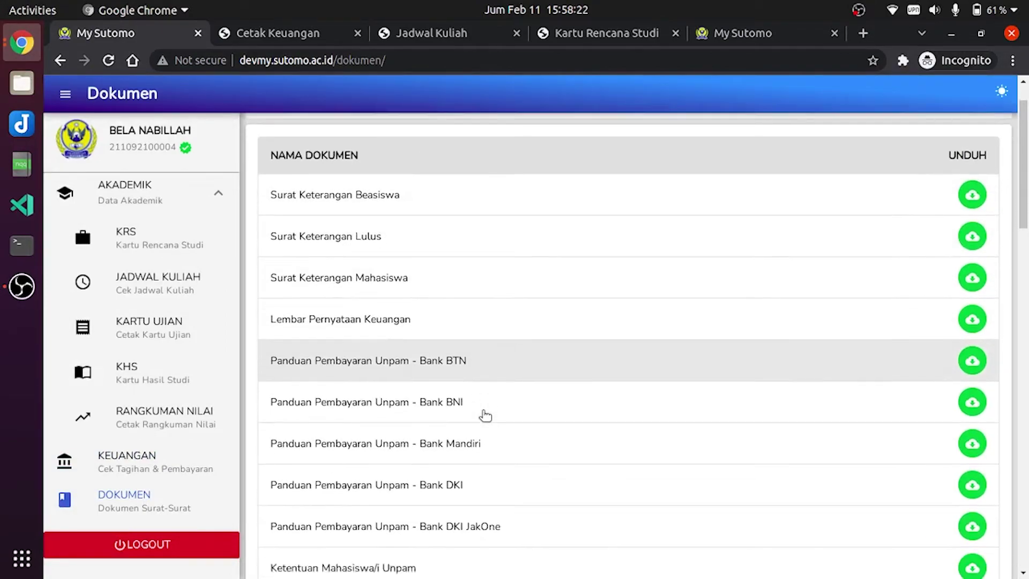
scroll(485, 416, up, 5)
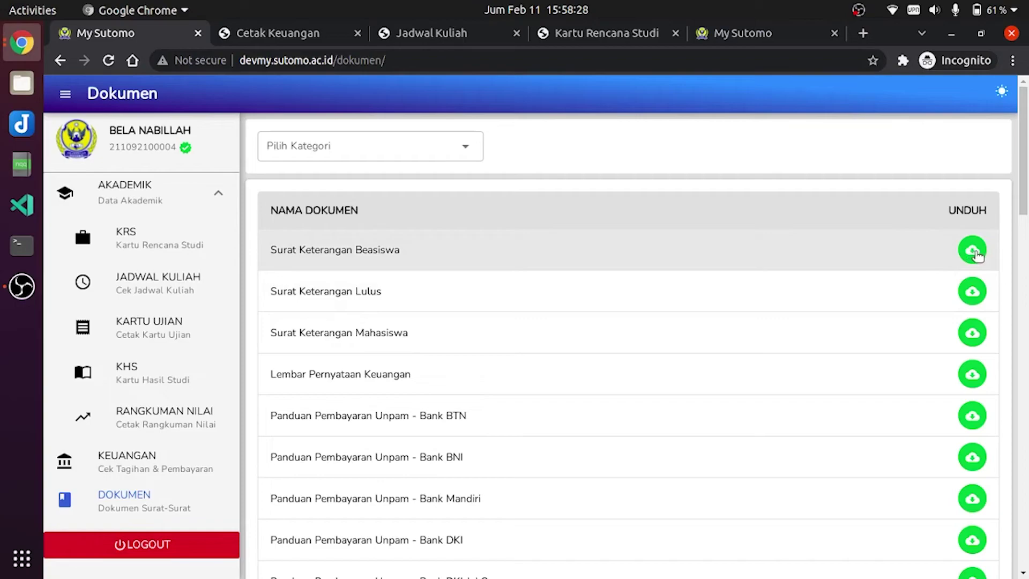
click(973, 333)
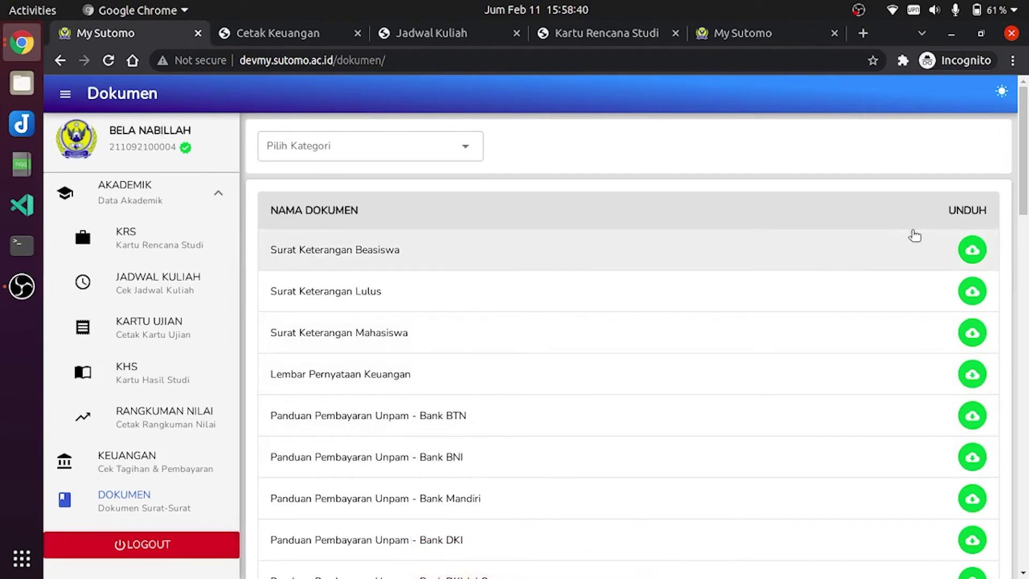
click(970, 253)
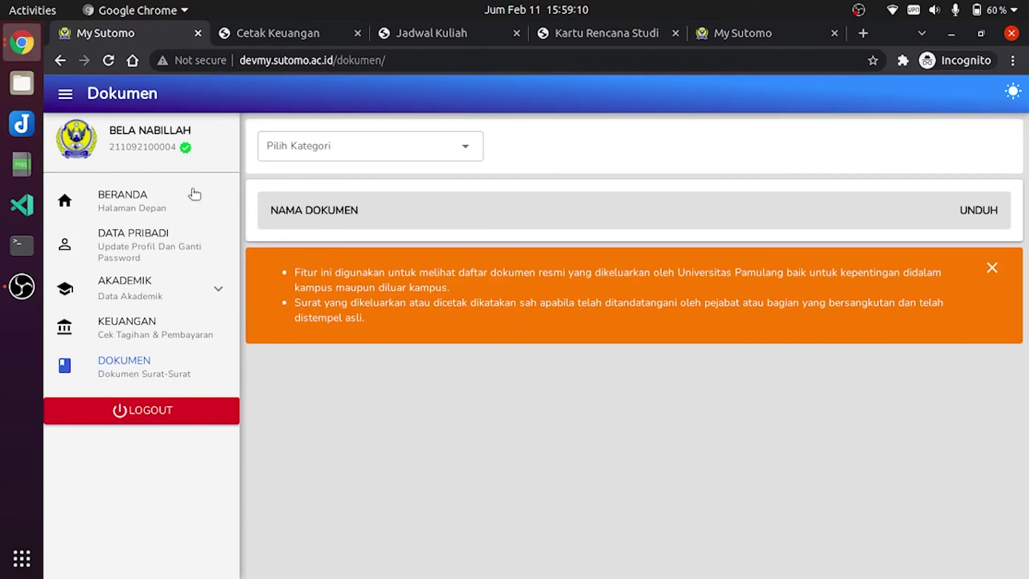
Return to the Beranda page, dismiss the advertisement popup and log out of the portal.
click(167, 195)
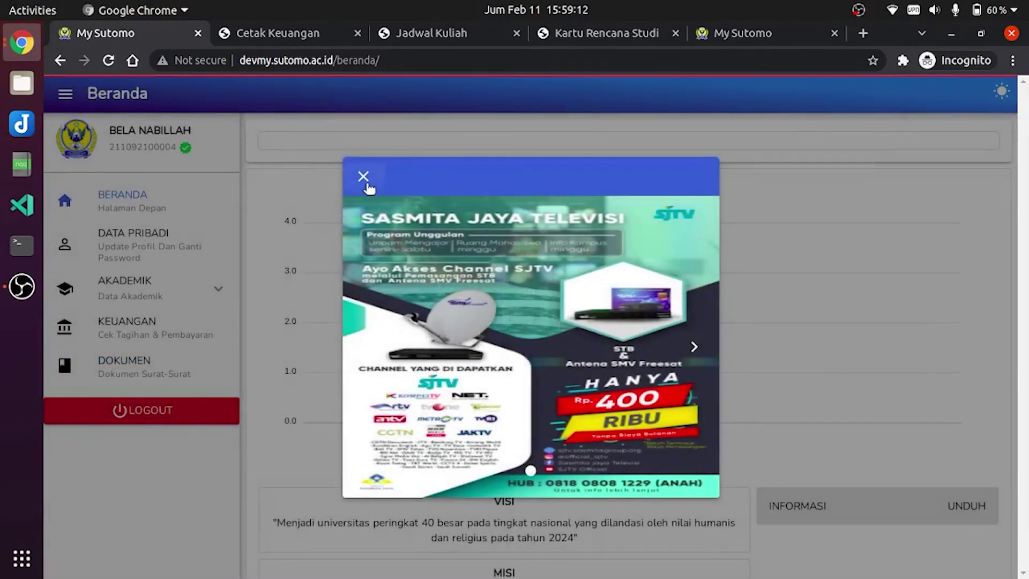
click(363, 177)
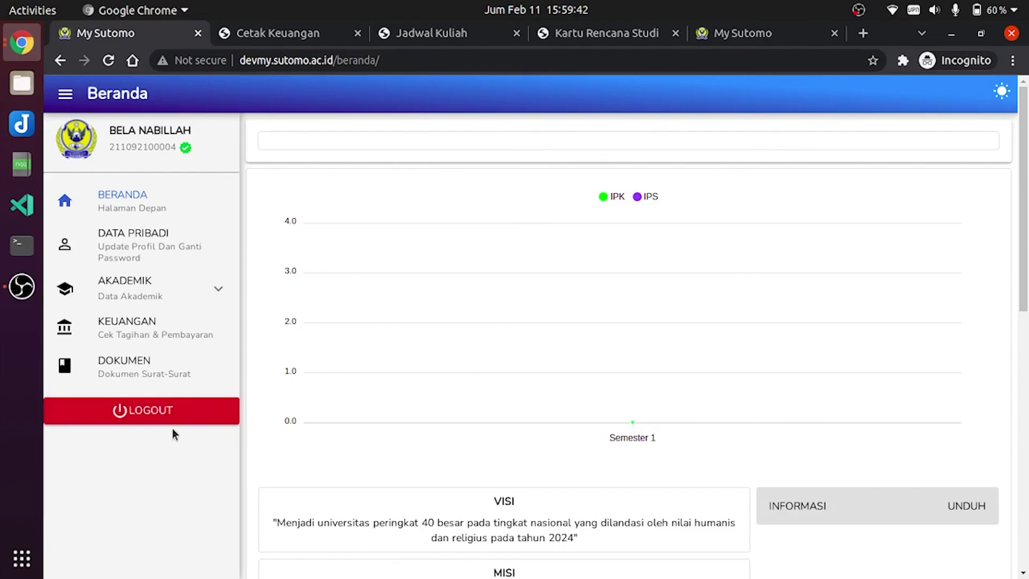
click(154, 409)
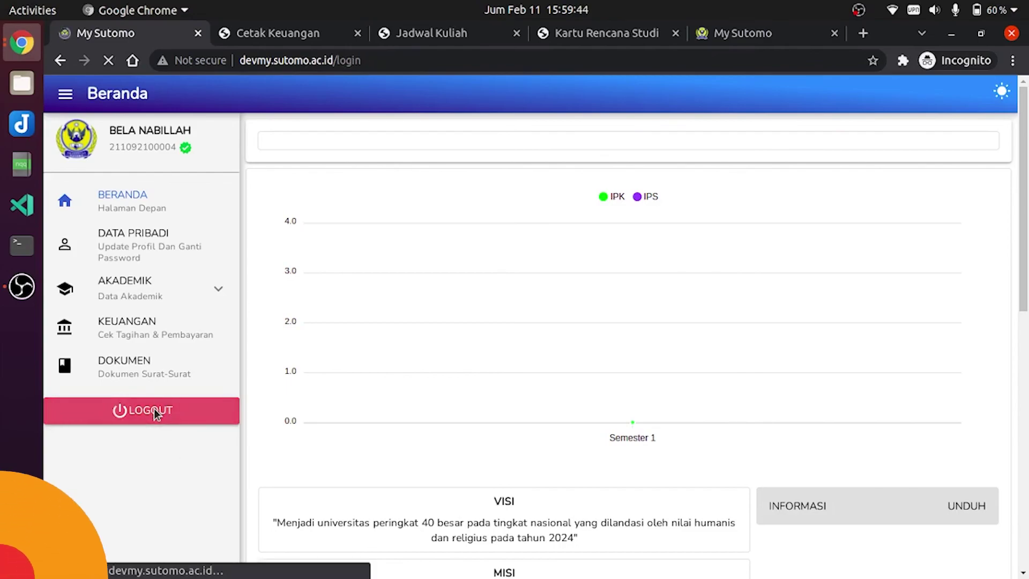